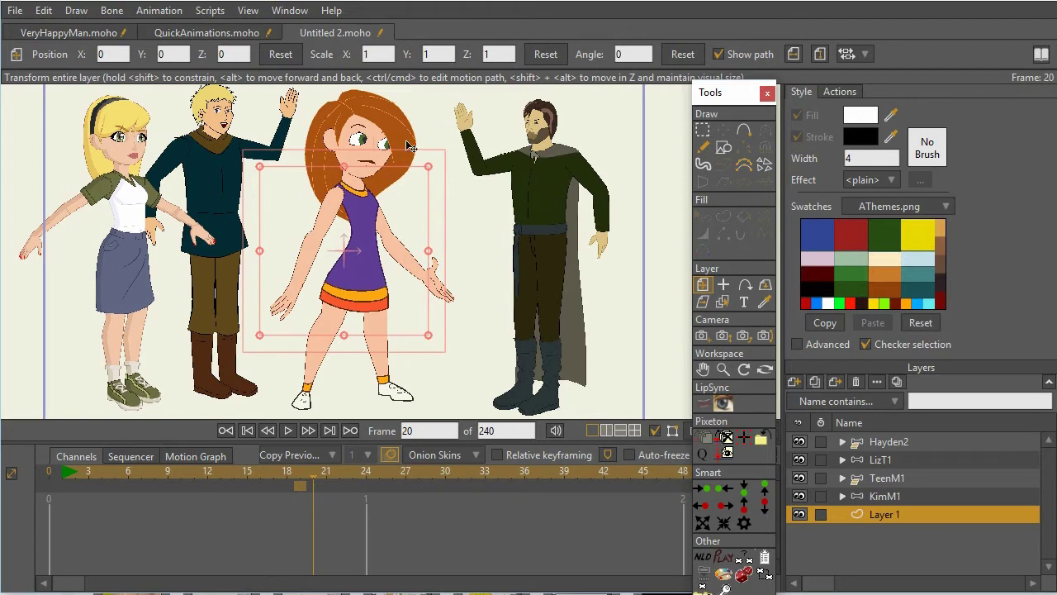
# Step: Move the timeline to around frame 18 after closing the camera scripts menu
pyautogui.click(211, 11)
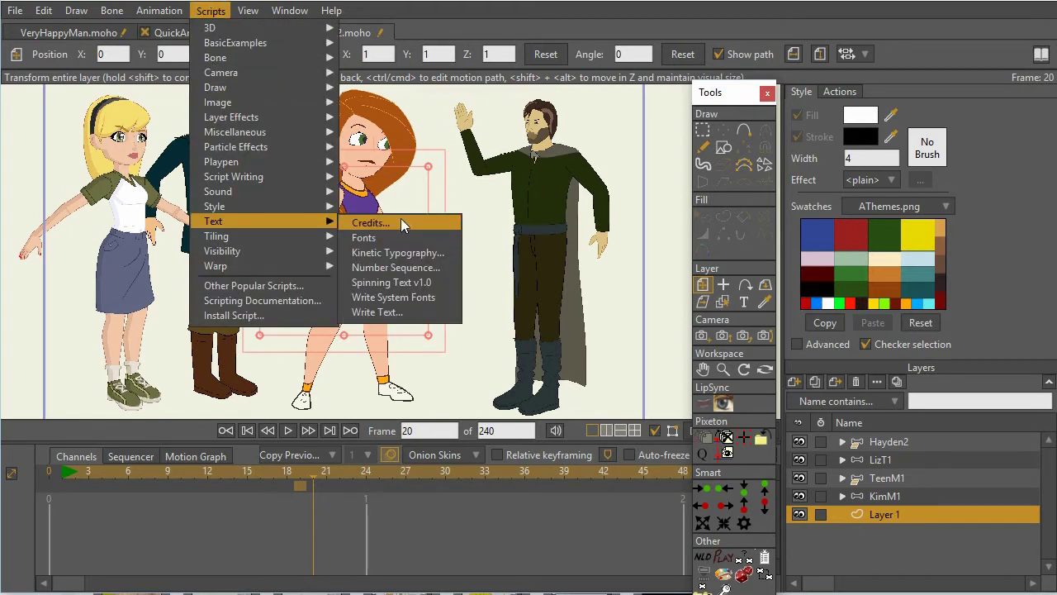
pyautogui.moveTo(239, 72)
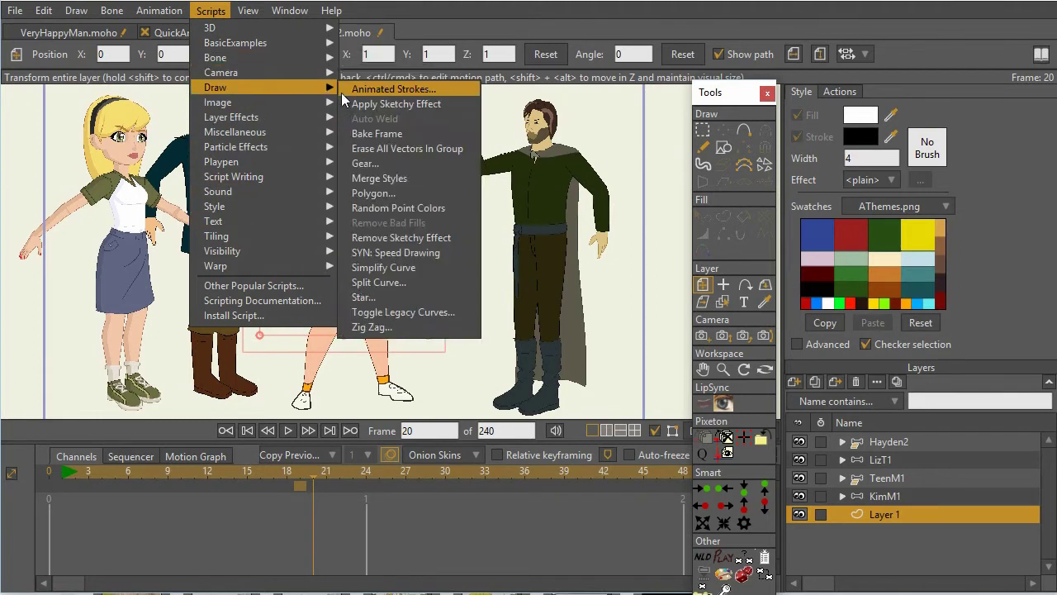
pyautogui.click(524, 10)
pyautogui.moveTo(327, 477); pyautogui.dragTo(291, 466)
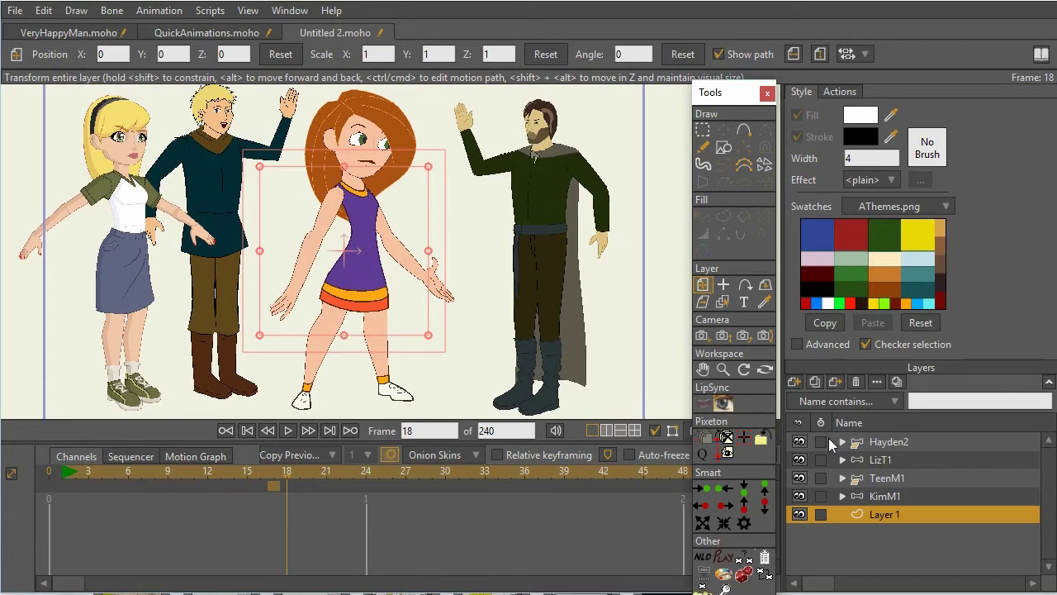
# Step: Load the IDontKnow.pose file onto the Hayden2 layer with the msLoadPose script
pyautogui.click(865, 445)
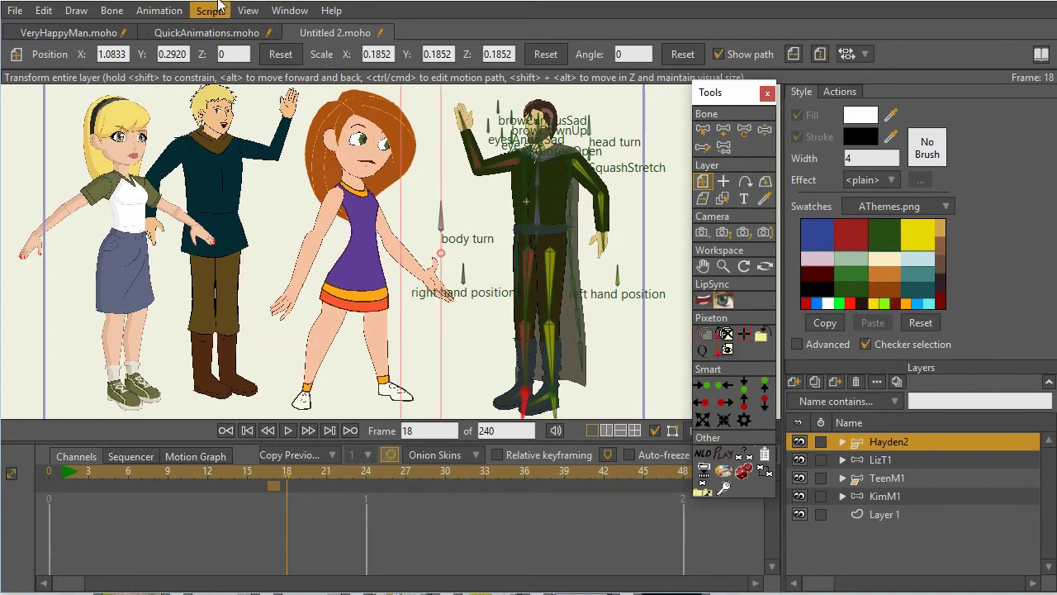
pyautogui.click(219, 13)
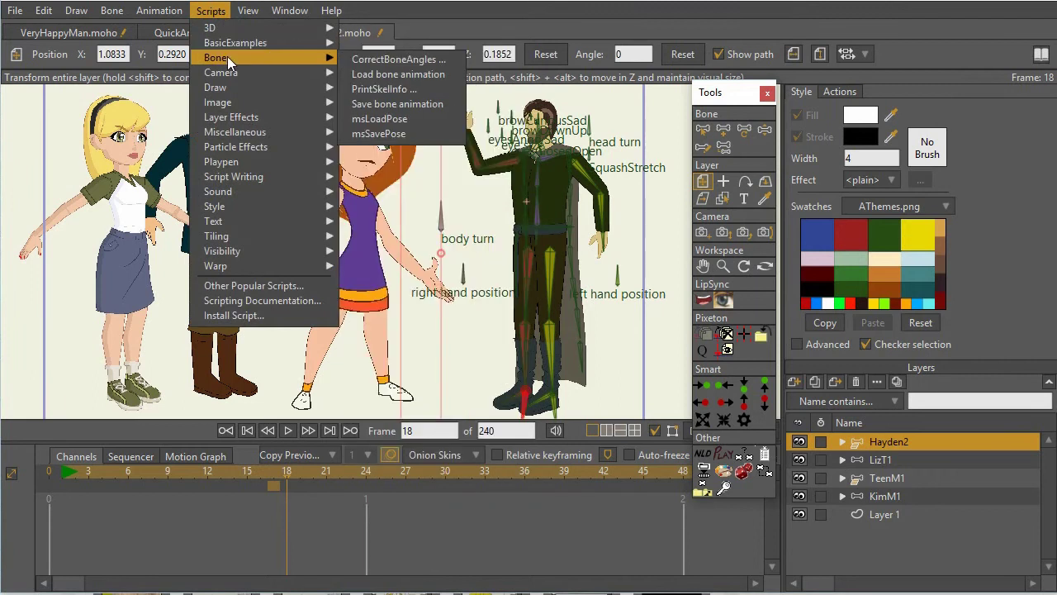
pyautogui.moveTo(324, 61)
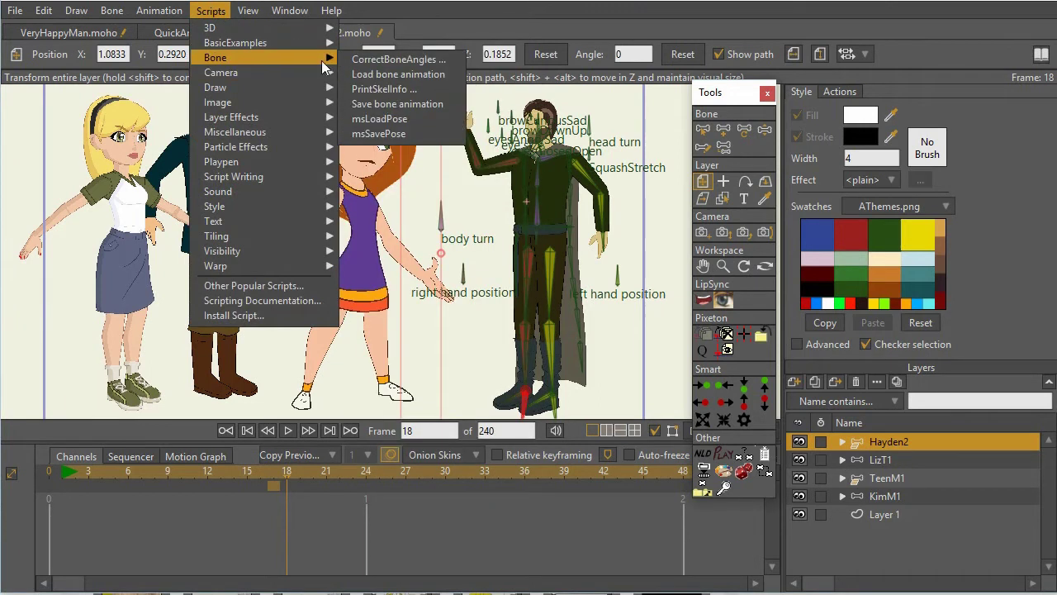
pyautogui.click(395, 119)
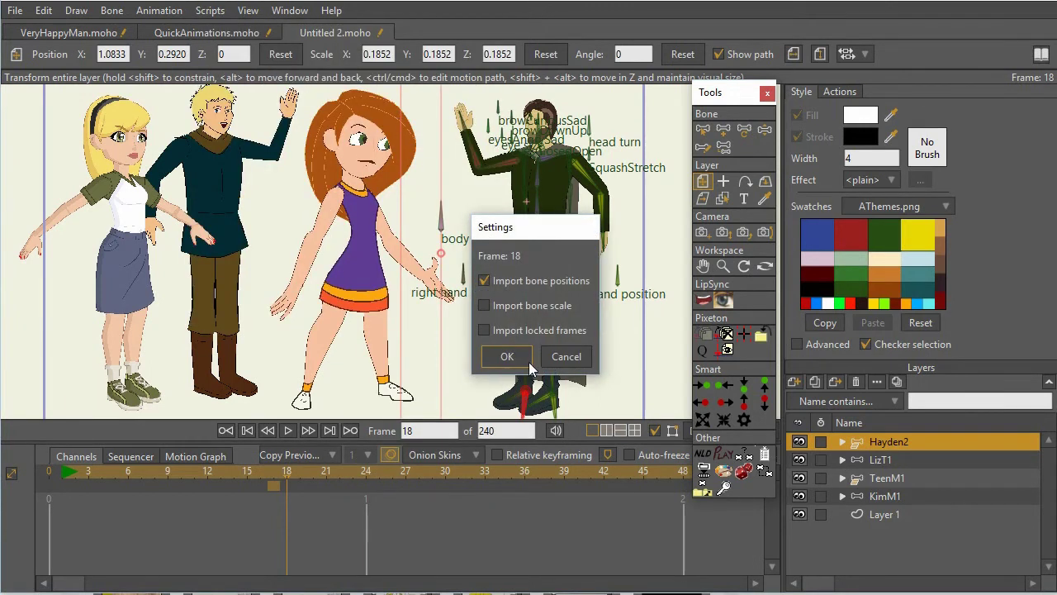
pyautogui.click(505, 355)
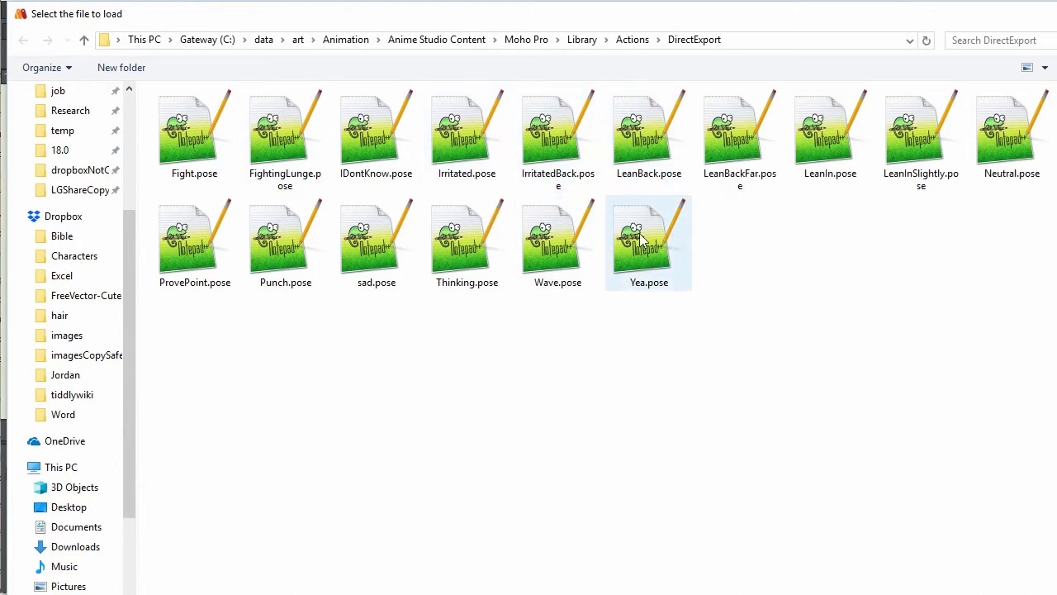
pyautogui.click(372, 145)
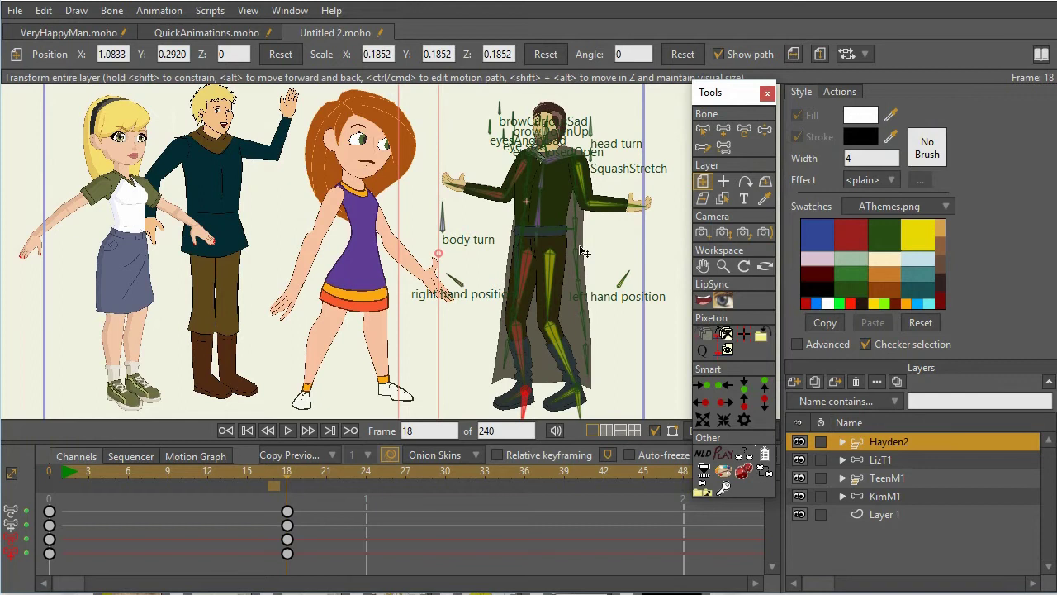
pyautogui.scroll(6, 548, 337)
pyautogui.scroll(-6, 548, 337)
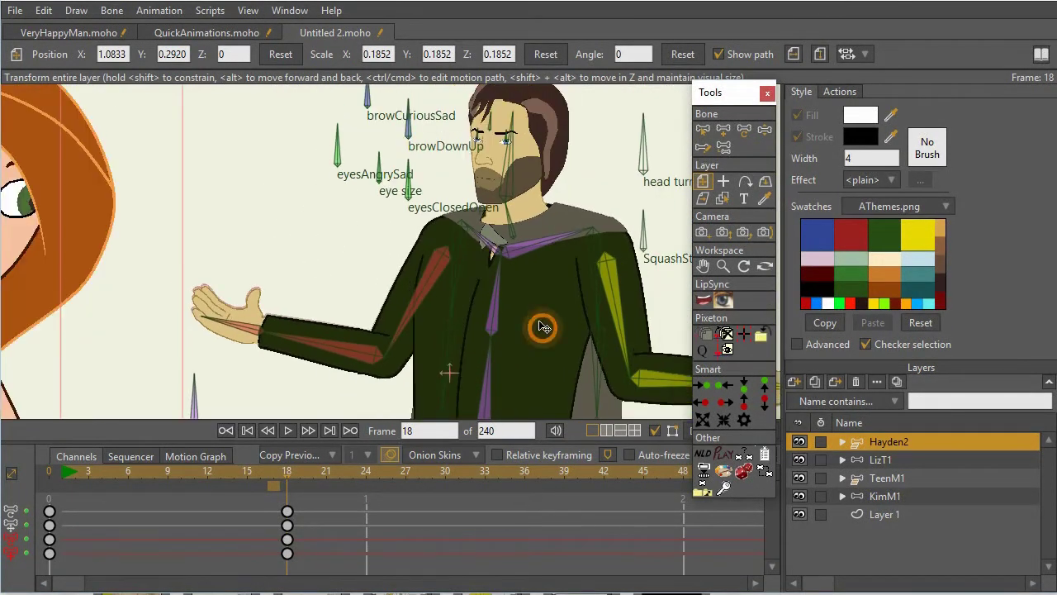
pyautogui.moveTo(538, 325); pyautogui.dragTo(512, 224)
pyautogui.scroll(-2, 519, 240)
pyautogui.scroll(-3, 518, 239)
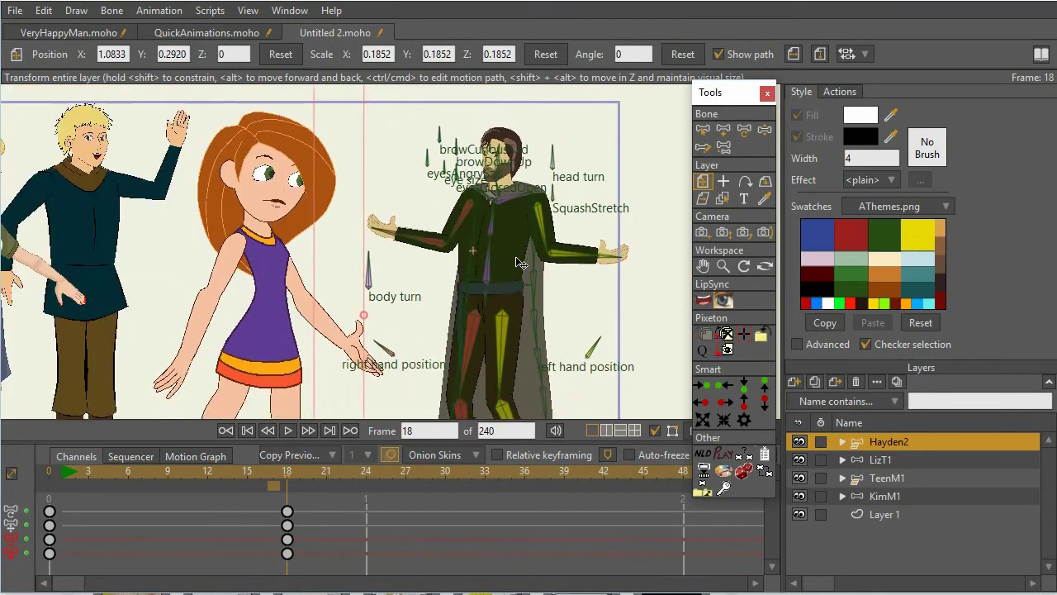
pyautogui.scroll(3, 522, 234)
pyautogui.moveTo(525, 234); pyautogui.dragTo(563, 242)
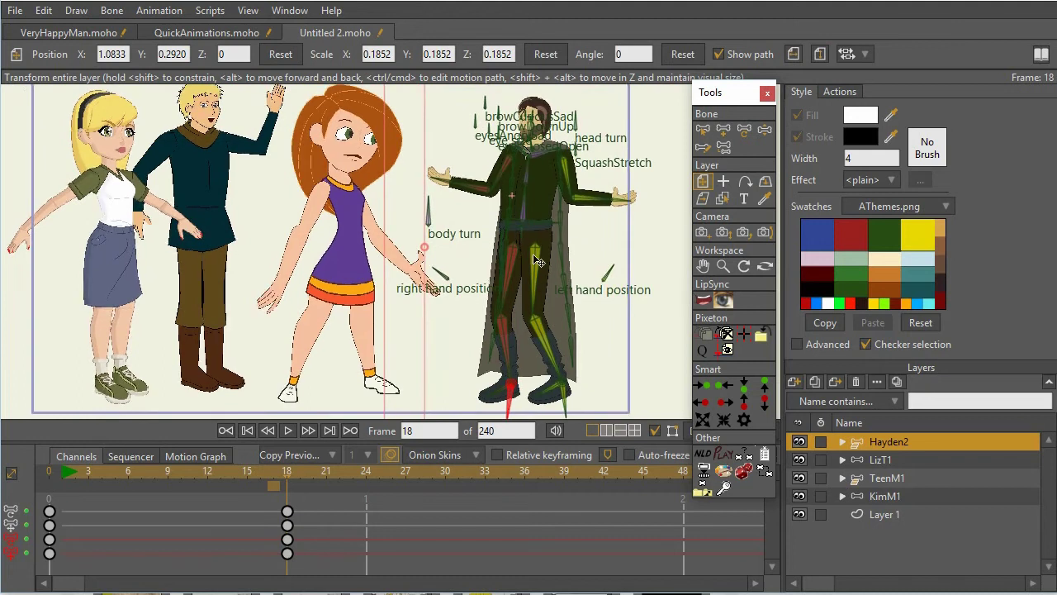
# Step: Select the TeenM1 layer and load IDontKnow.pose onto it with msLoadPose at frame 18
pyautogui.click(875, 460)
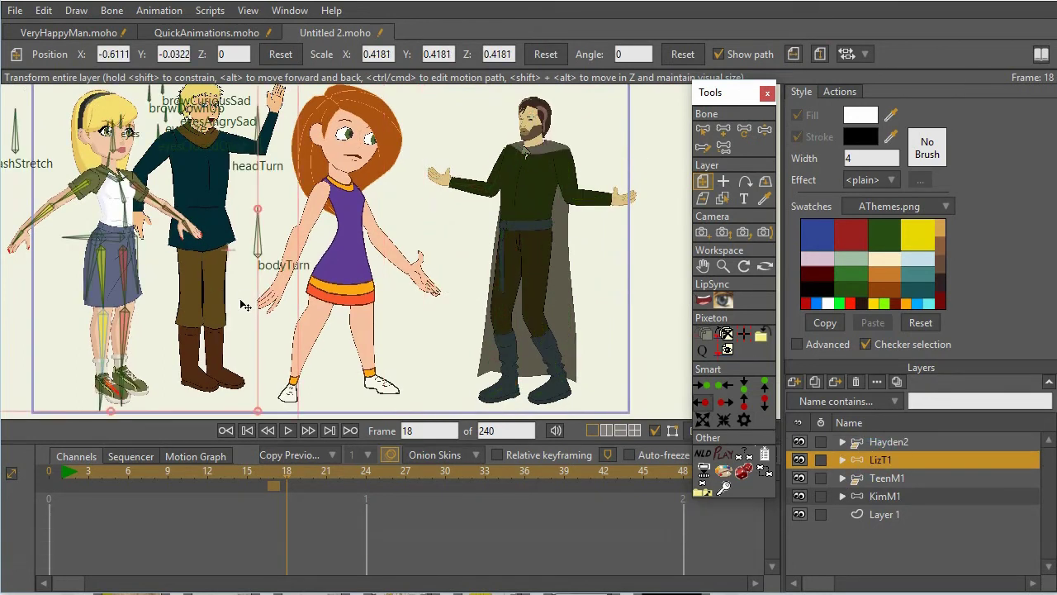
pyautogui.click(897, 473)
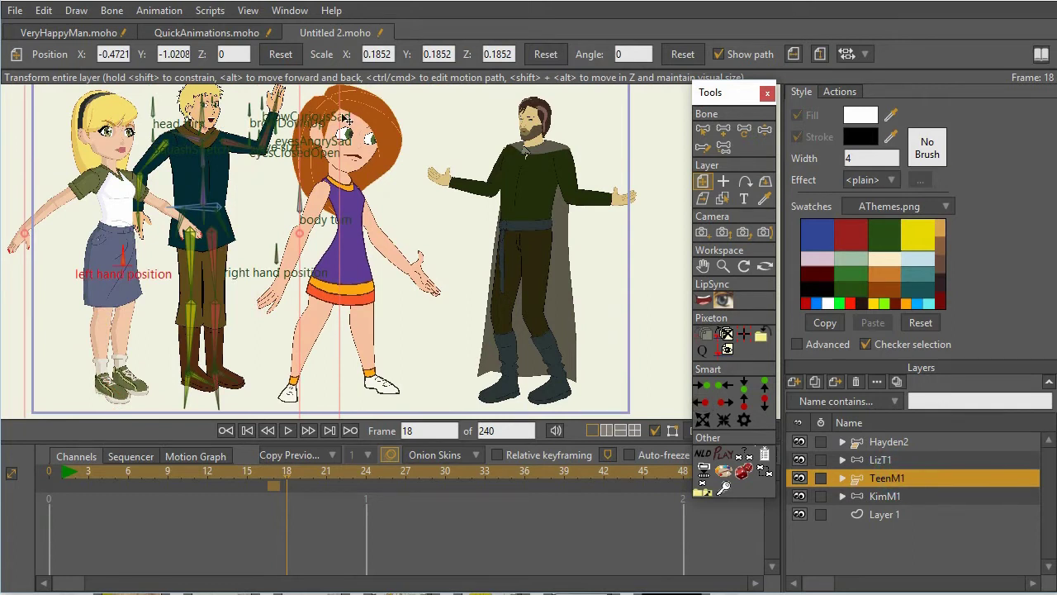
pyautogui.click(211, 10)
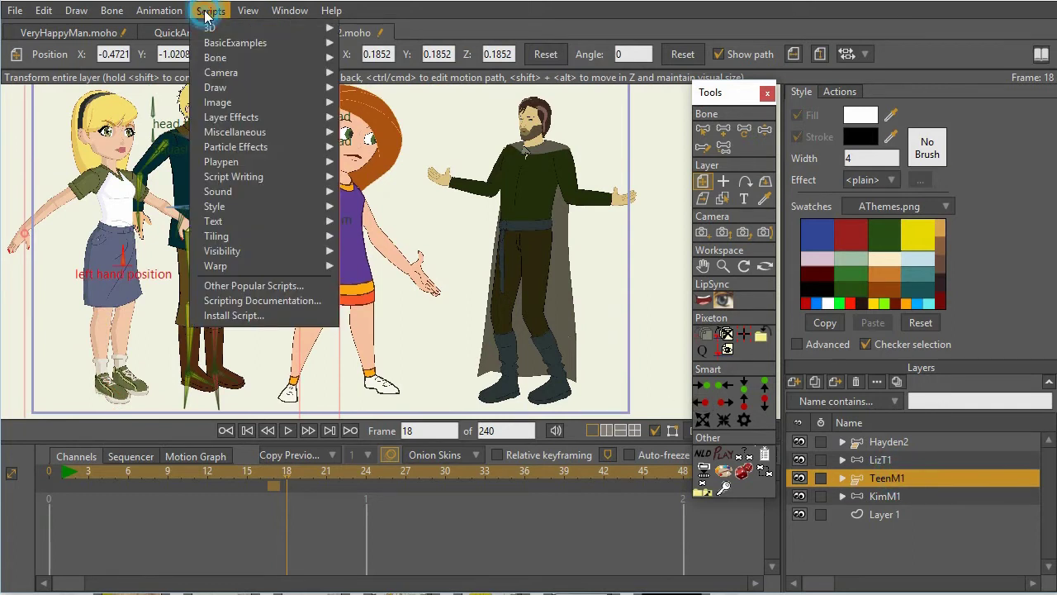
pyautogui.moveTo(221, 61)
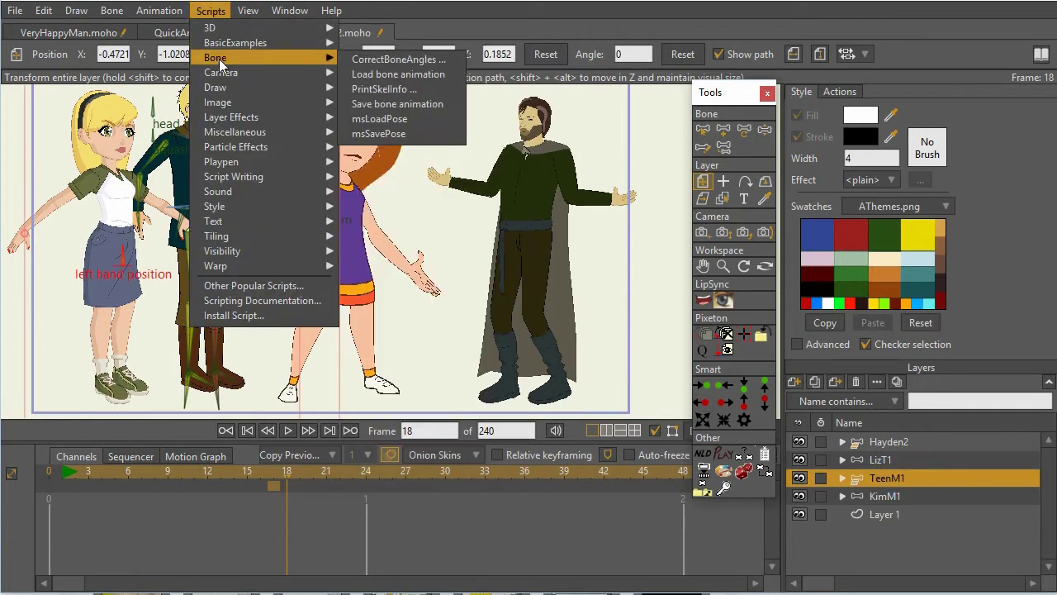
pyautogui.click(397, 118)
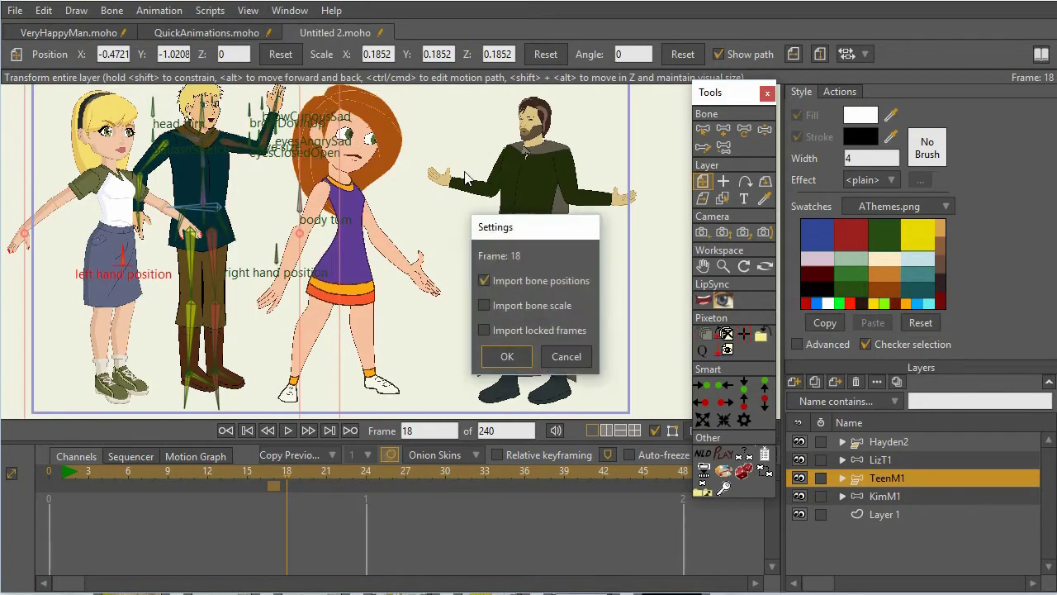
pyautogui.click(517, 357)
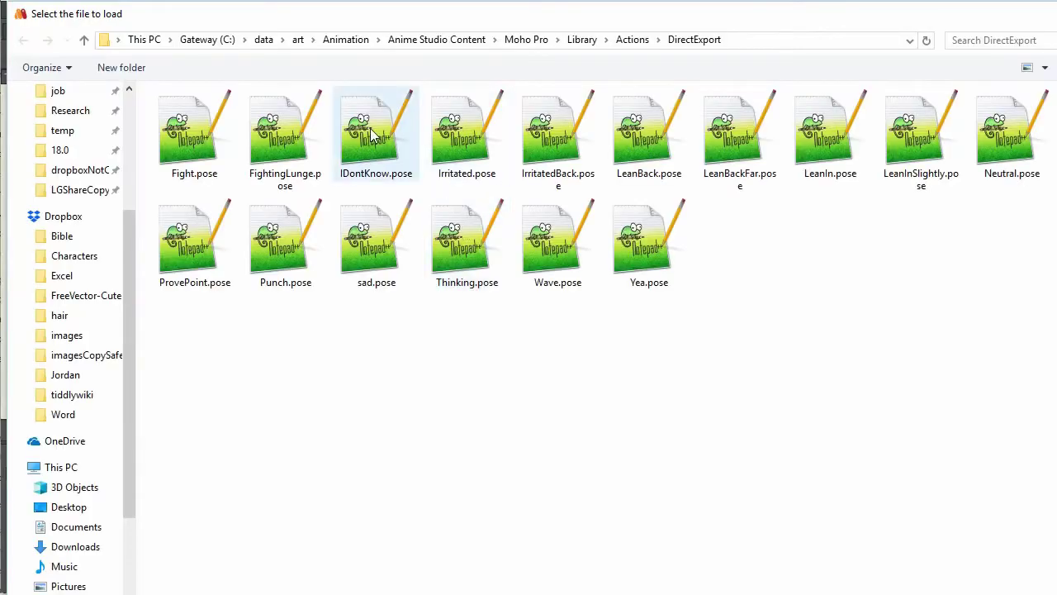
pyautogui.doubleClick(373, 131)
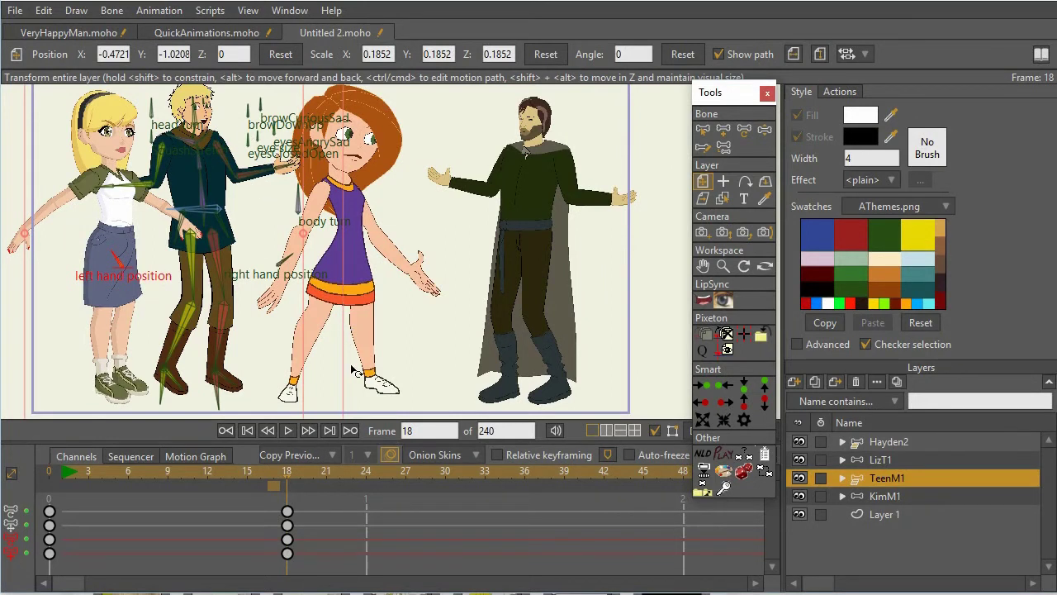
# Step: At frame 25, load LeanIn.pose from DirectExport onto TeenM1 with msLoadPose
pyautogui.moveTo(297, 483); pyautogui.dragTo(357, 486)
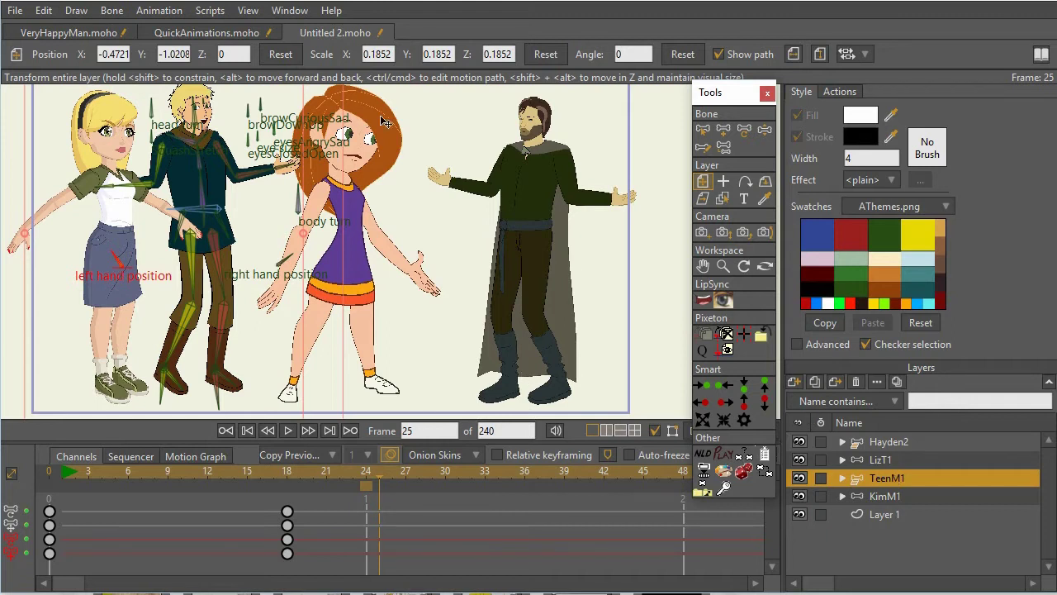
pyautogui.click(216, 12)
pyautogui.moveTo(227, 60)
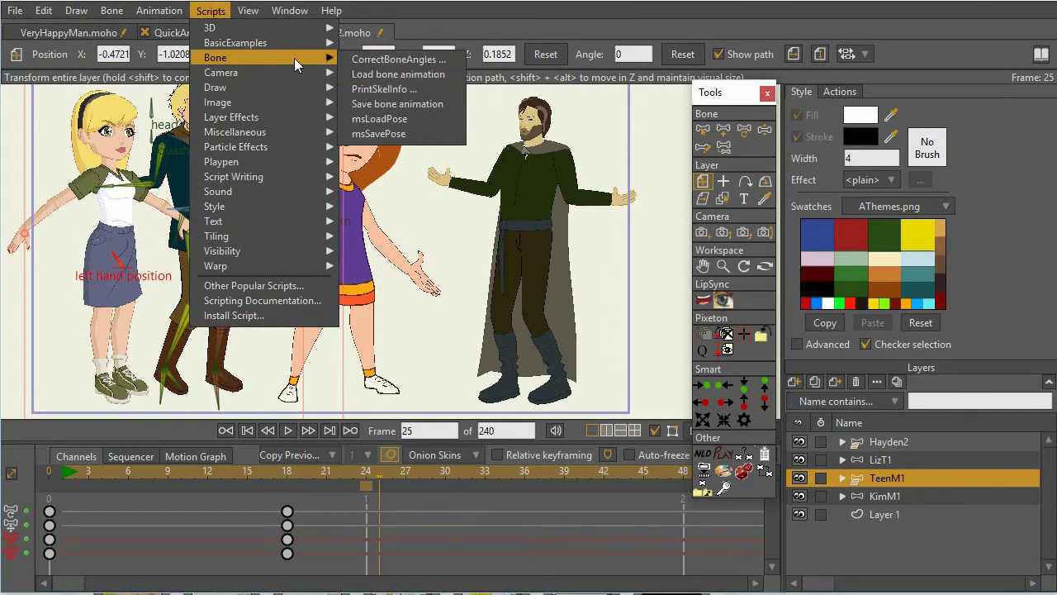
pyautogui.click(397, 126)
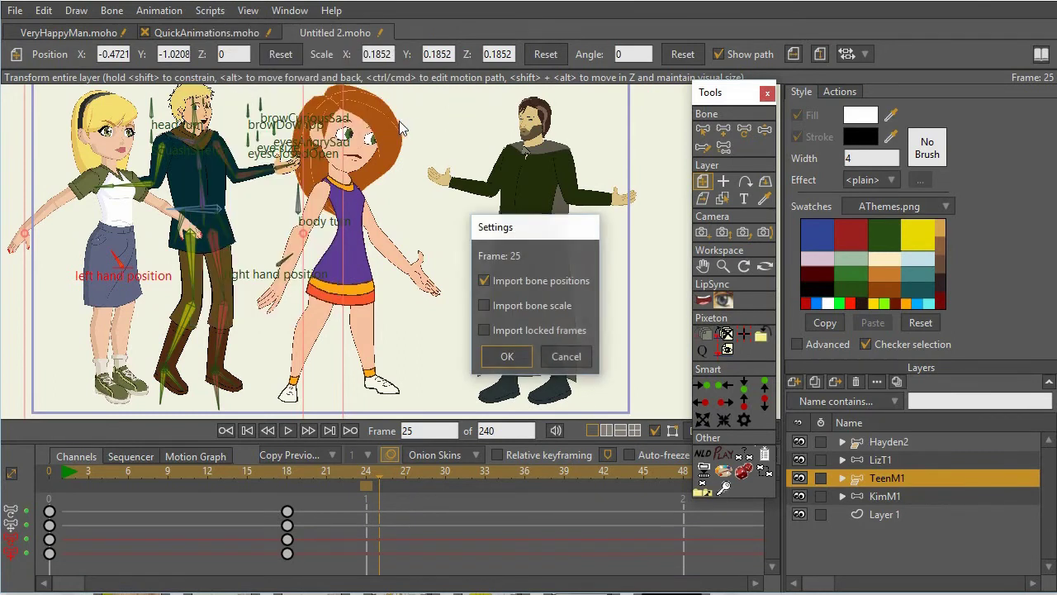
pyautogui.click(507, 356)
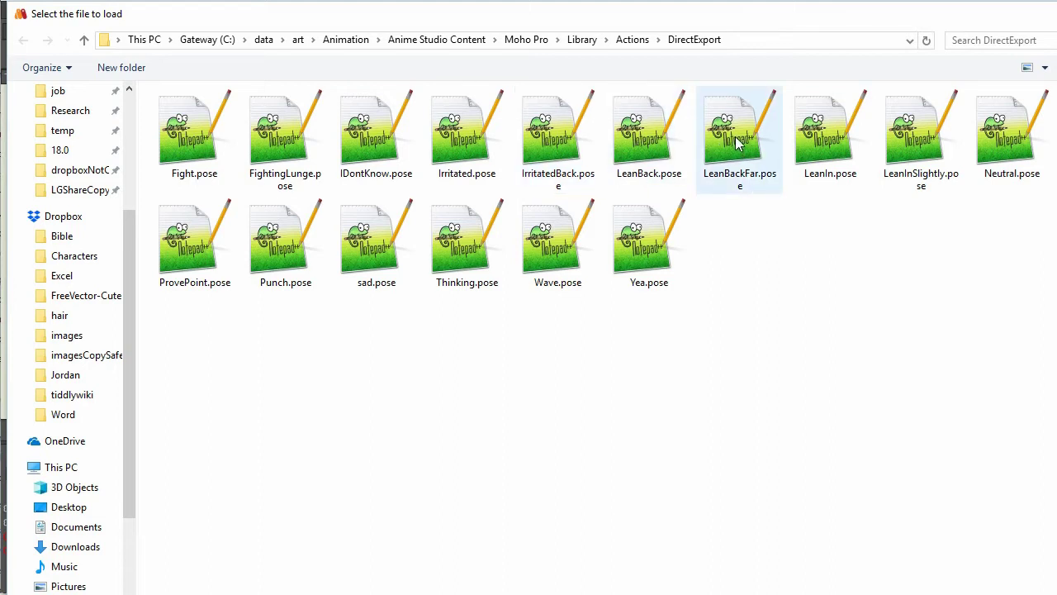
pyautogui.click(810, 142)
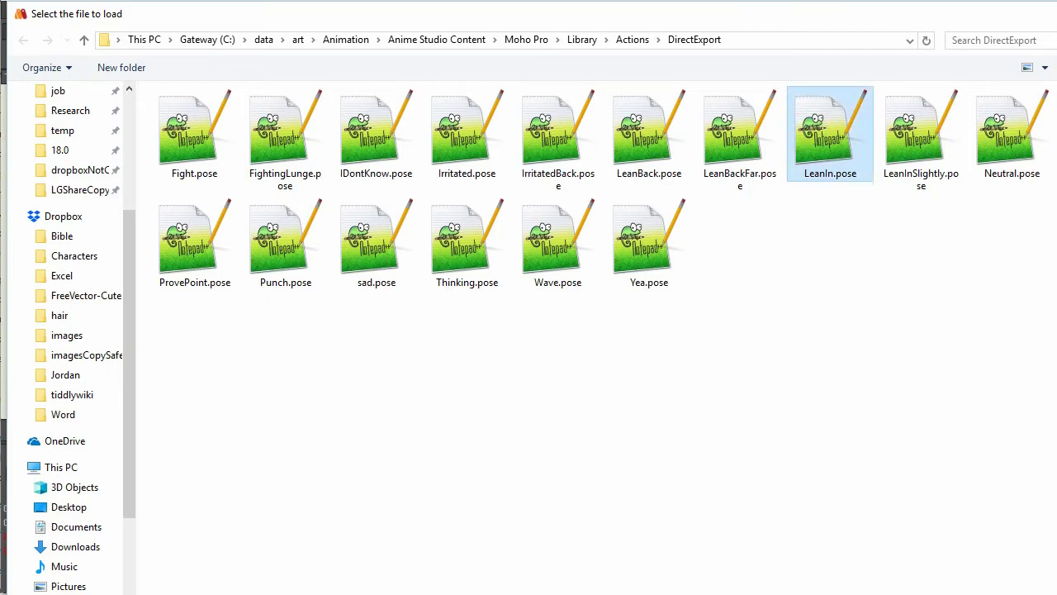
pyautogui.press('Return')
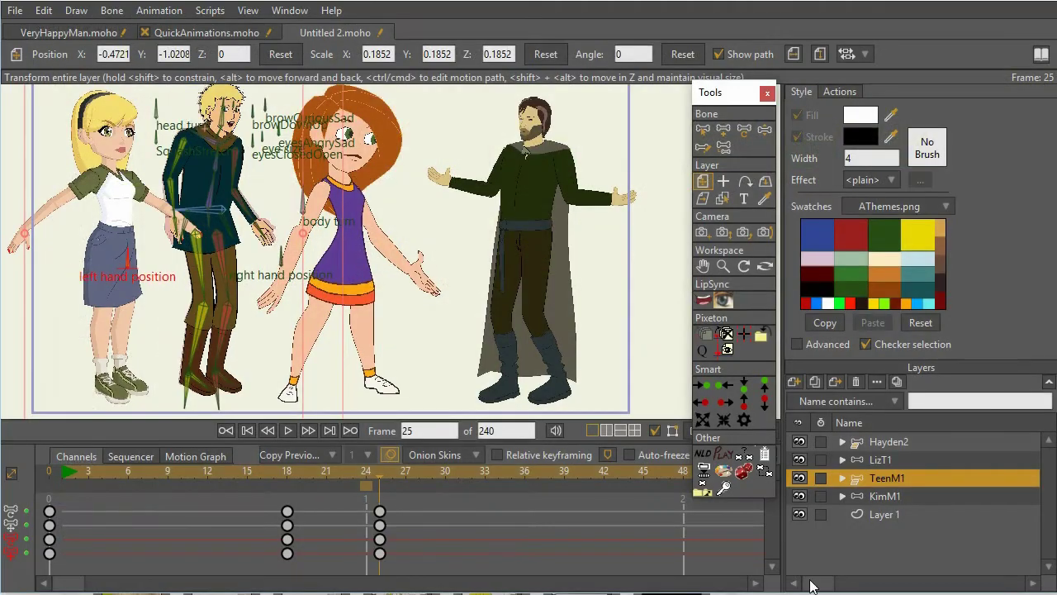
pyautogui.moveTo(379, 477)
pyautogui.mouseDown()
pyautogui.moveTo(71, 481)
pyautogui.moveTo(252, 476)
pyautogui.moveTo(388, 491)
pyautogui.mouseUp()
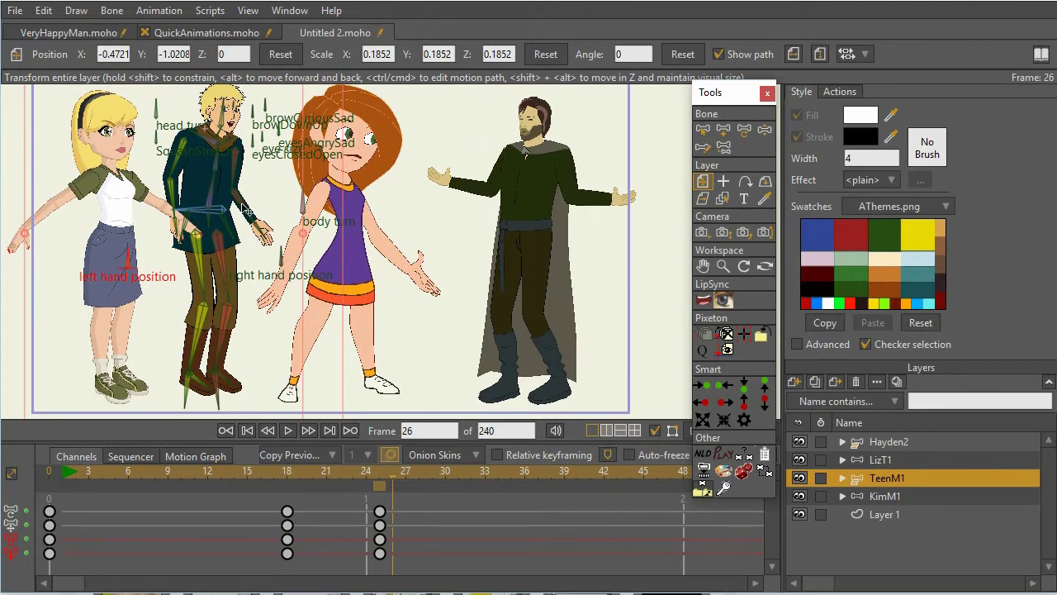
pyautogui.moveTo(347, 473); pyautogui.dragTo(405, 480)
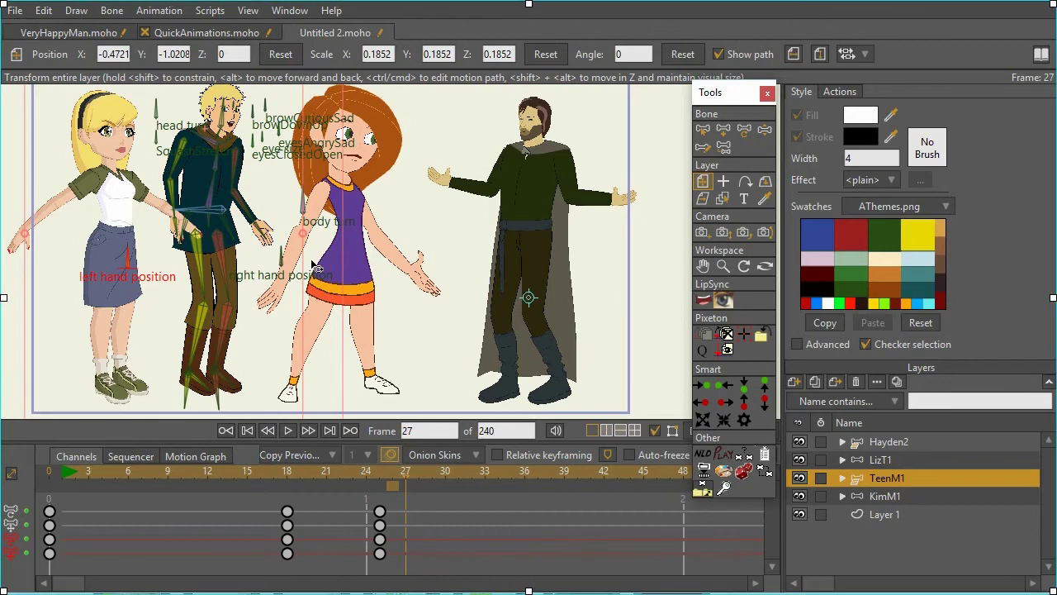
# Step: Scroll up to view the QuickAnimations table, bench and pillar scene
pyautogui.scroll(5, 401, 345)
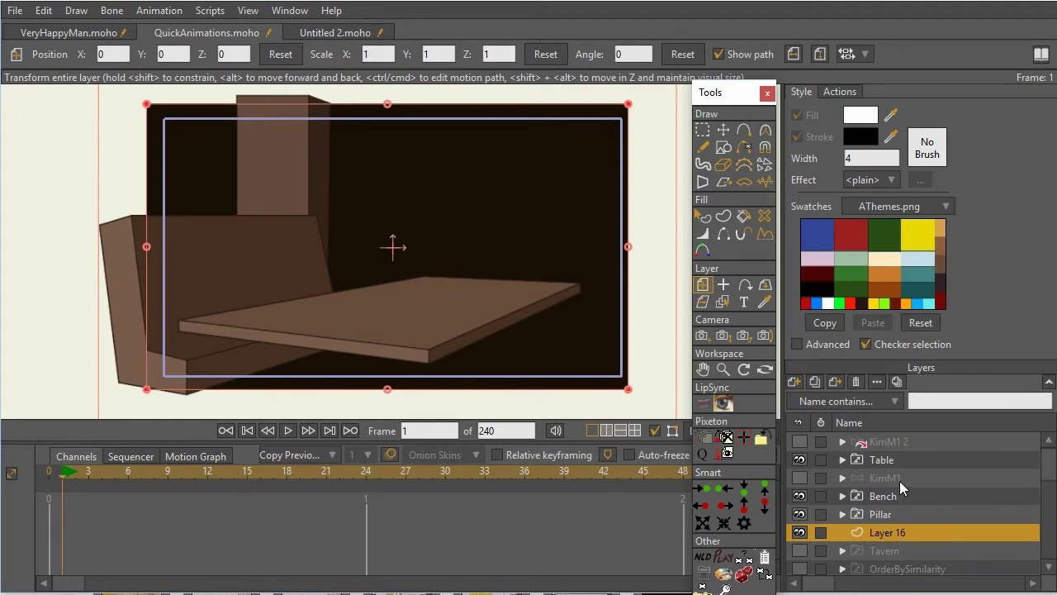
# Step: Make KimM1 and the KimM1 2 arm layer visible, then select KimM1
pyautogui.click(800, 477)
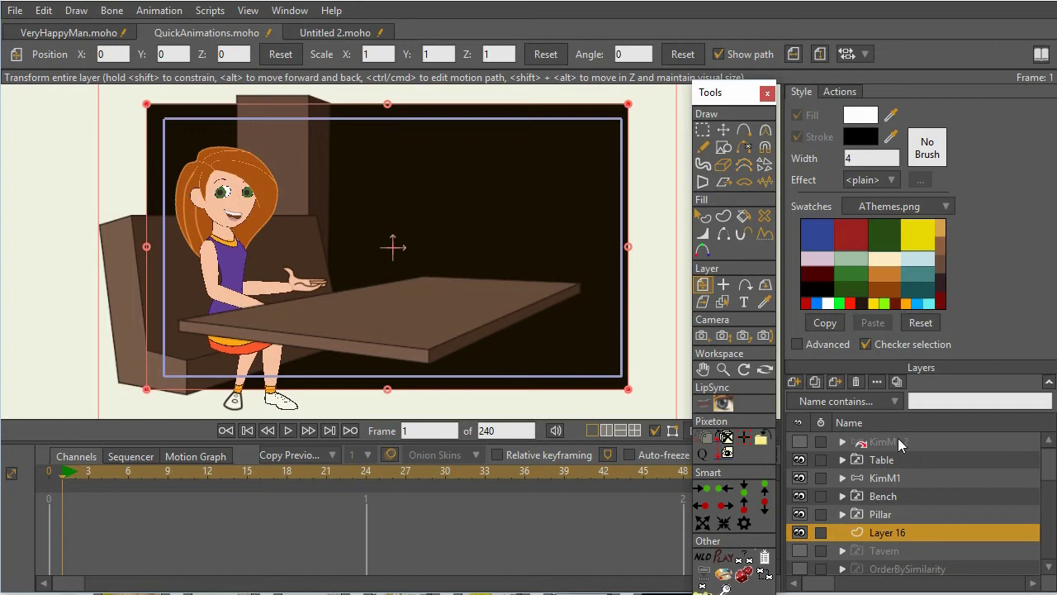
pyautogui.click(799, 441)
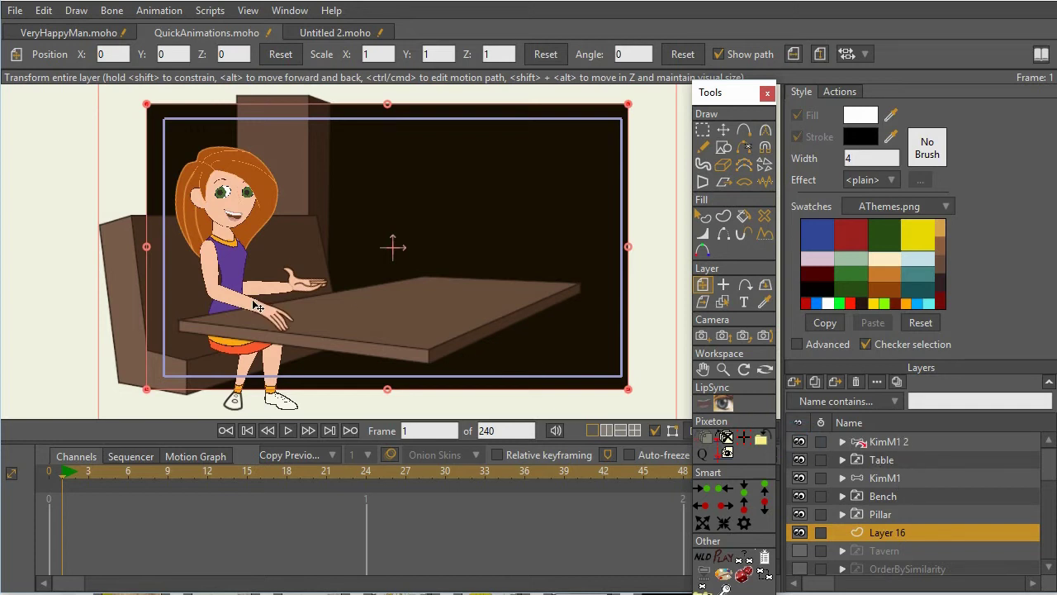
pyautogui.click(874, 483)
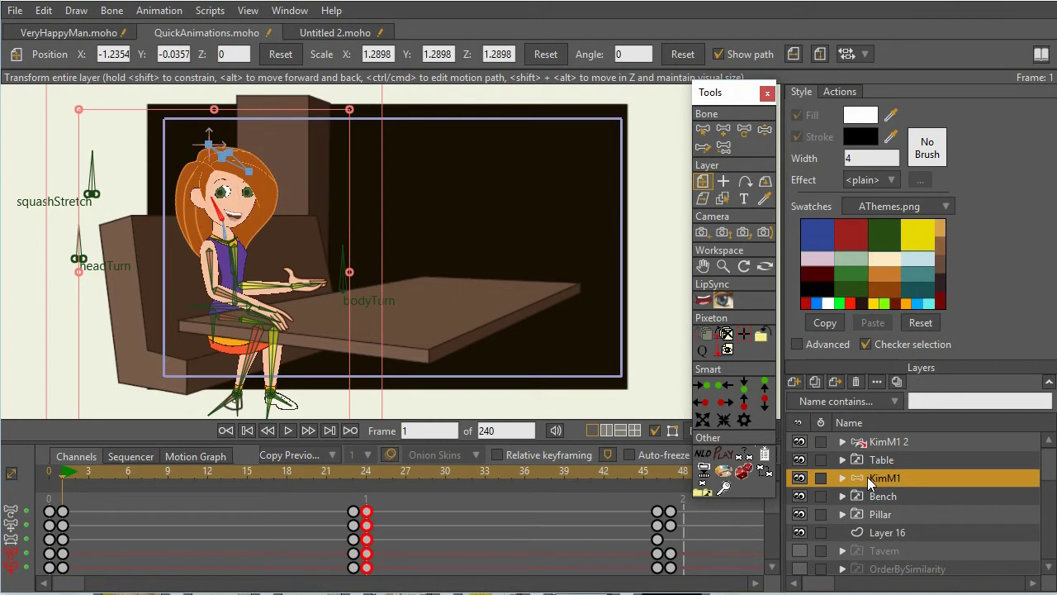
# Step: Lower Kim's arm bones onto the tabletop, then expand the KimM1 2 group
pyautogui.click(765, 130)
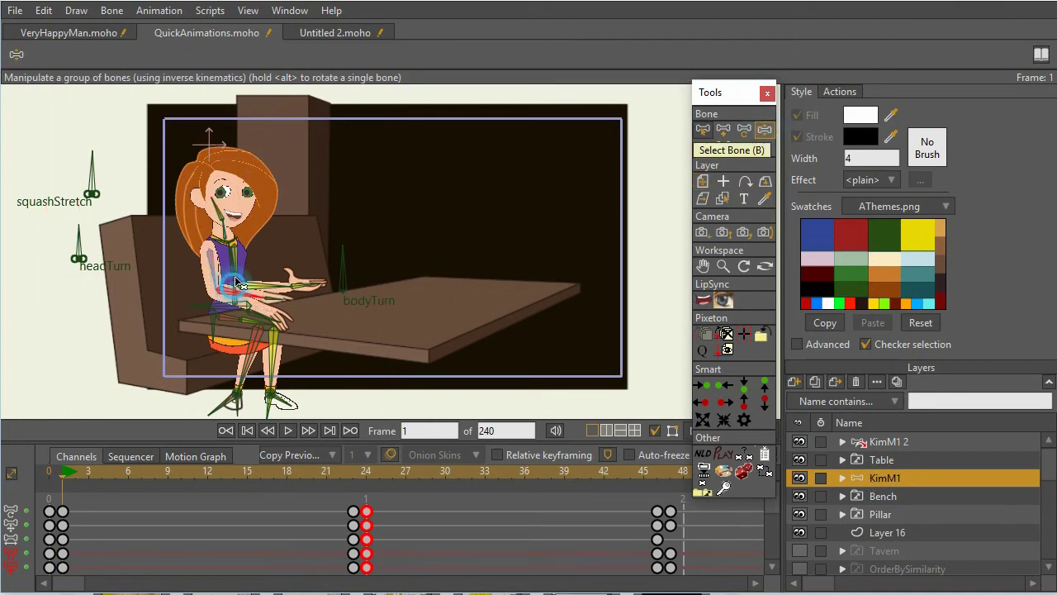
pyautogui.moveTo(237, 283); pyautogui.dragTo(289, 290)
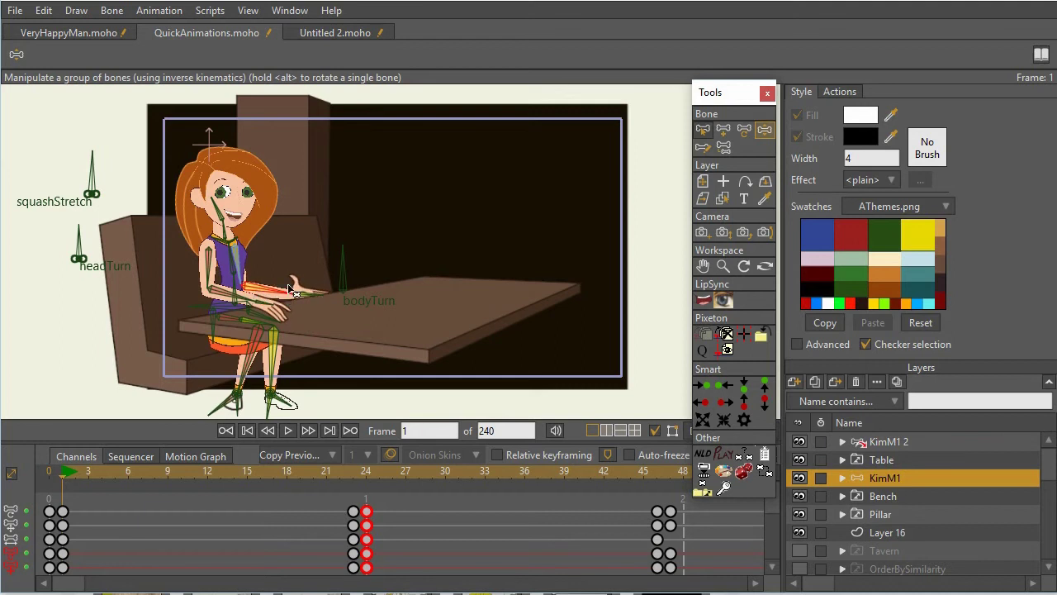
pyautogui.click(843, 441)
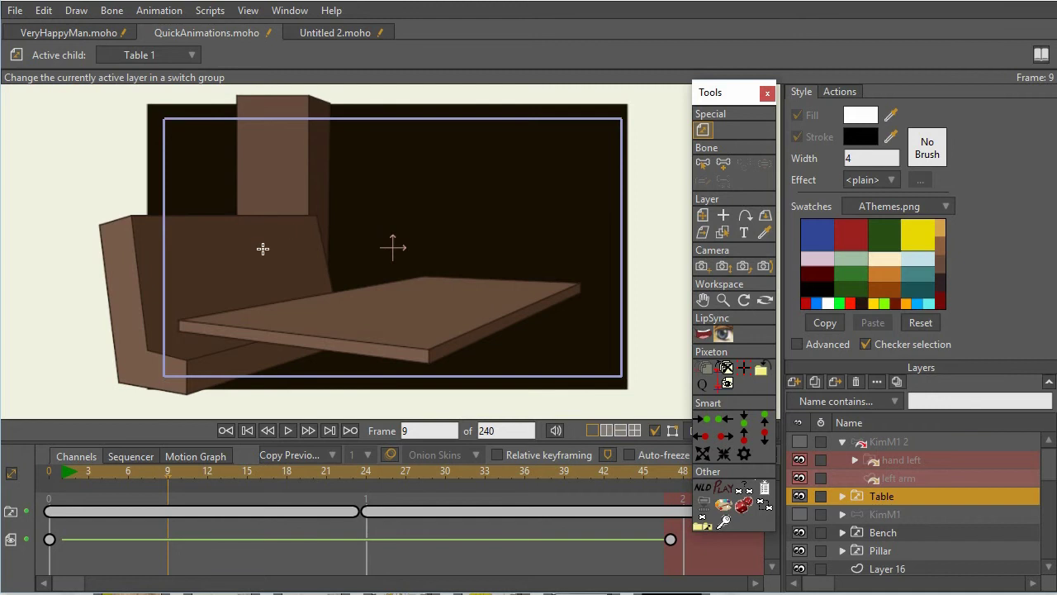
# Step: Expand the Table group, select the Table 1 layer and select all its points
pyautogui.click(843, 495)
pyautogui.scroll(-2, 913, 495)
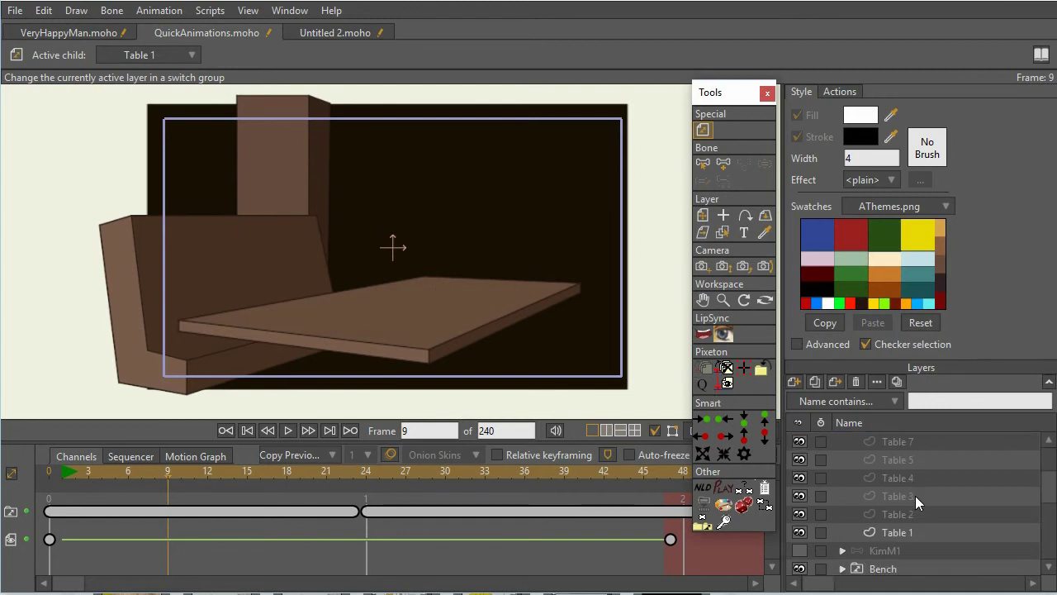
pyautogui.click(918, 535)
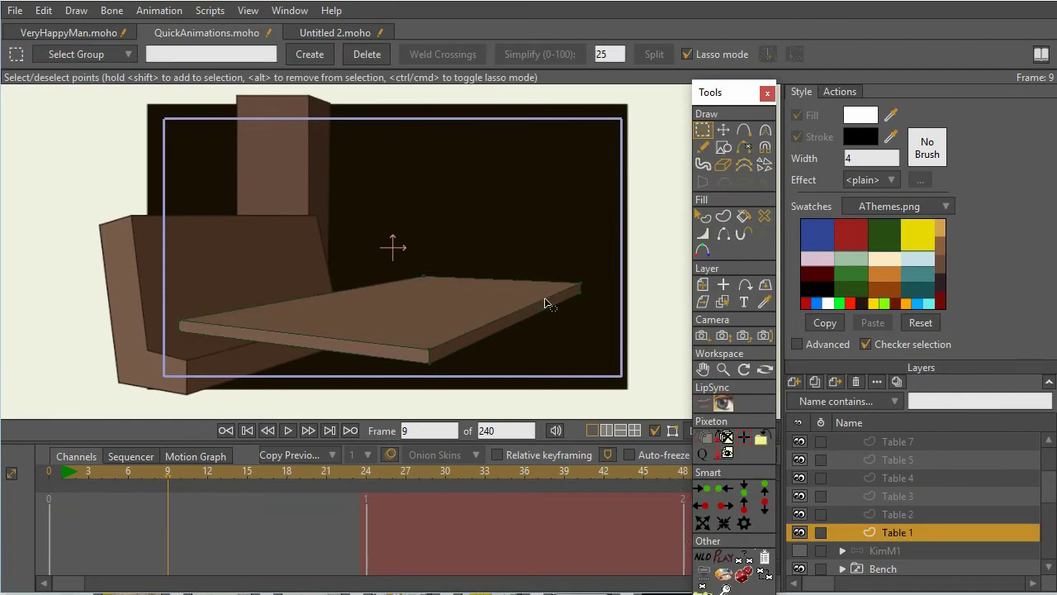
pyautogui.hotkey('ctrl', 'a')
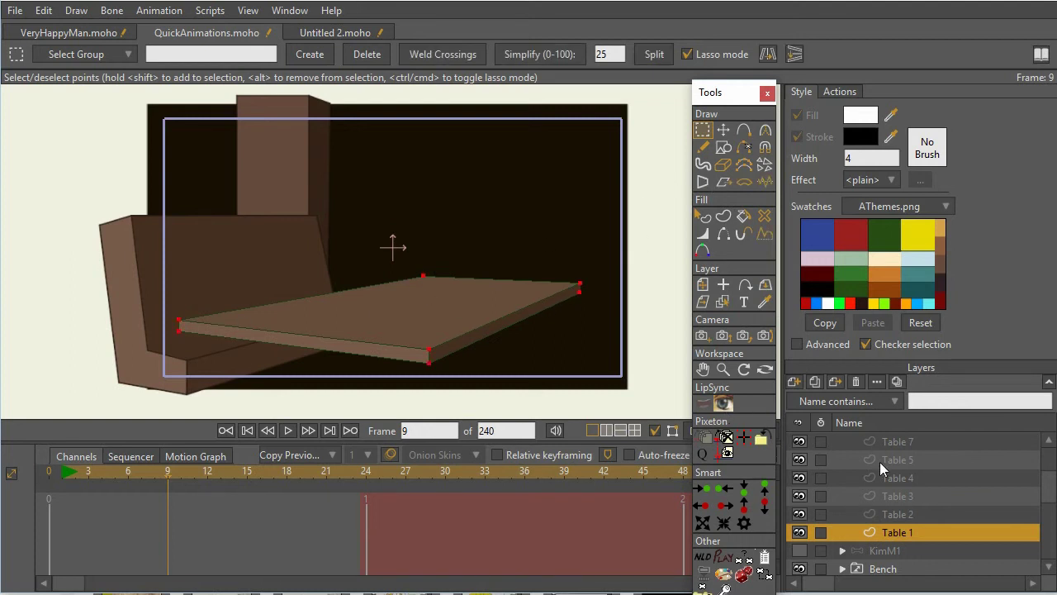
pyautogui.scroll(-1, 934, 513)
pyautogui.scroll(3, 914, 517)
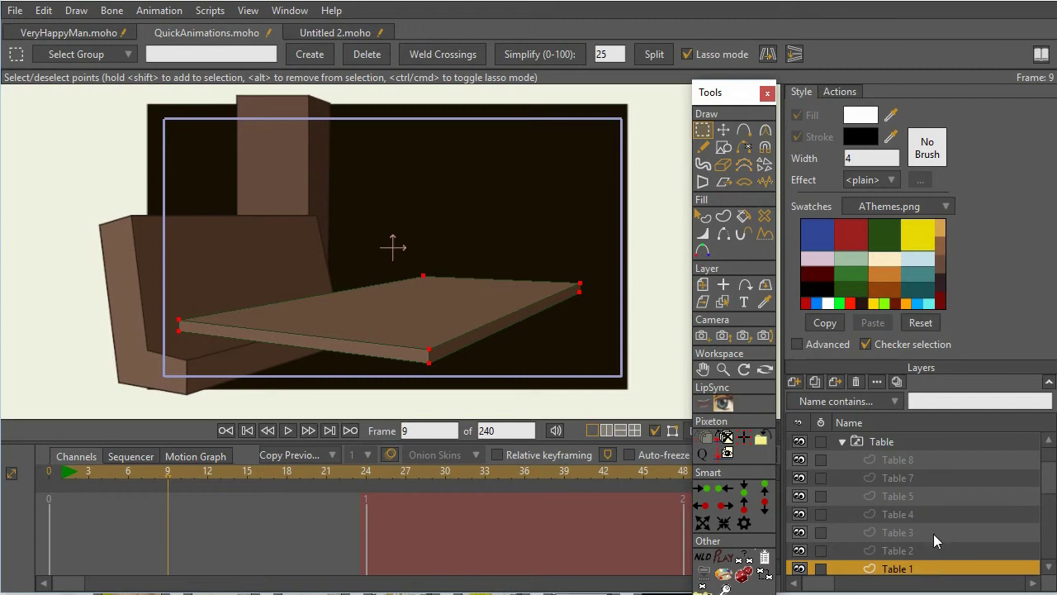
pyautogui.scroll(-7, 940, 497)
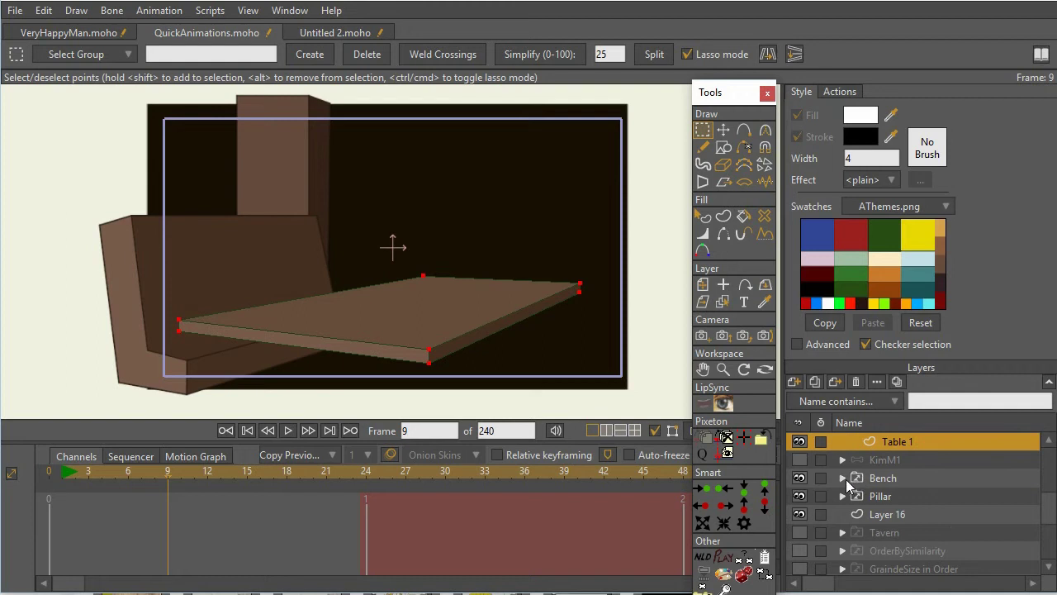
pyautogui.click(843, 478)
pyautogui.click(918, 498)
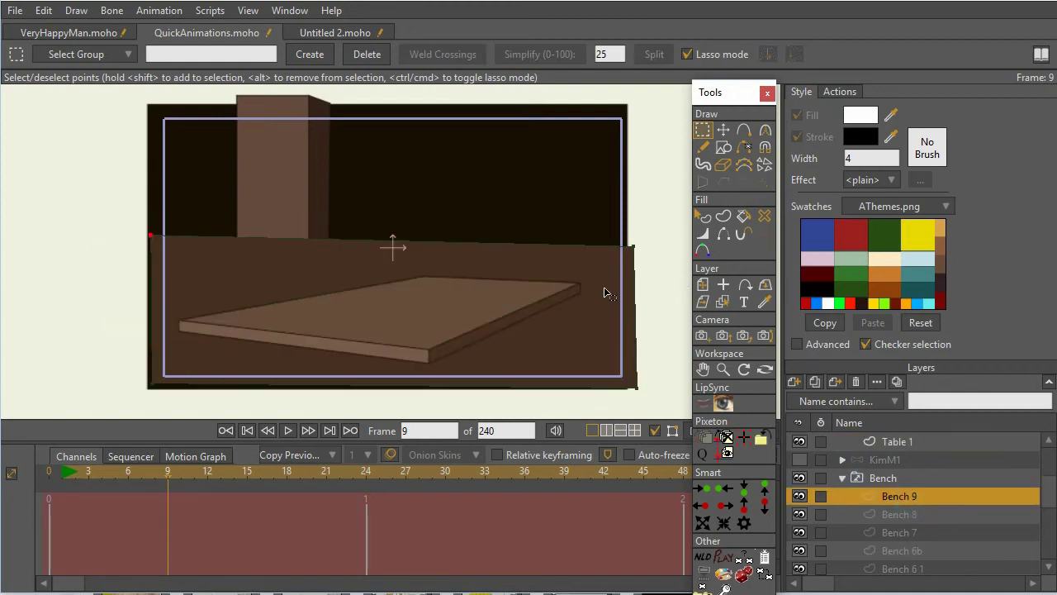
pyautogui.hotkey('ctrl', 'a')
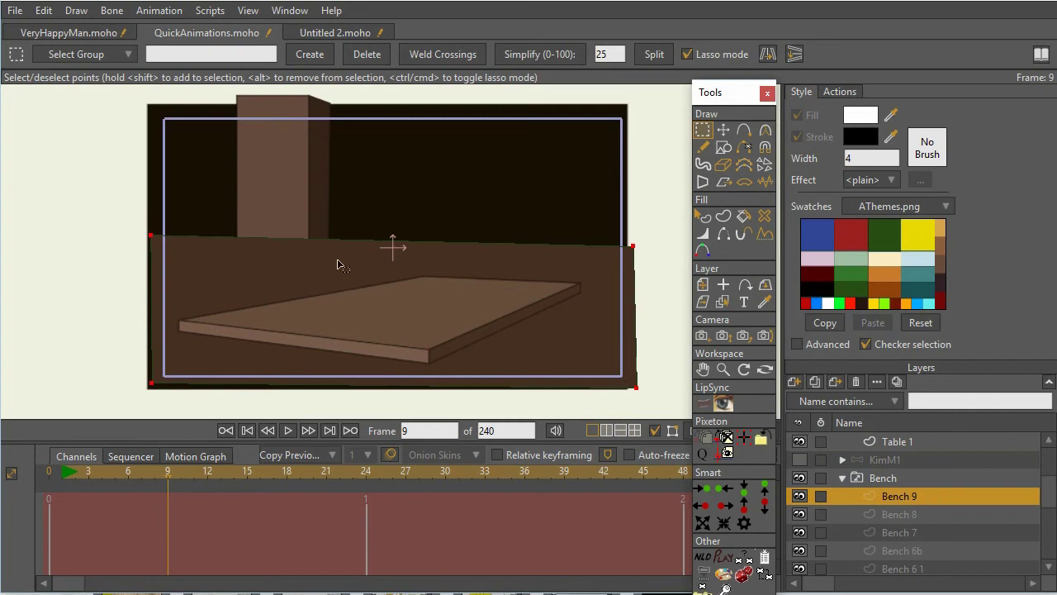
pyautogui.click(883, 515)
pyautogui.click(899, 534)
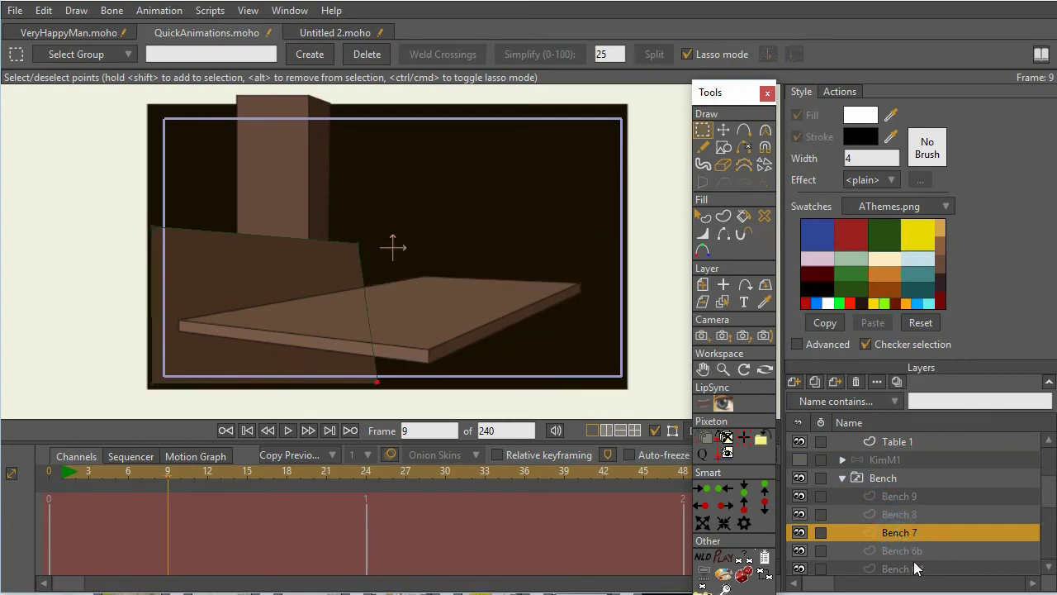
pyautogui.click(913, 568)
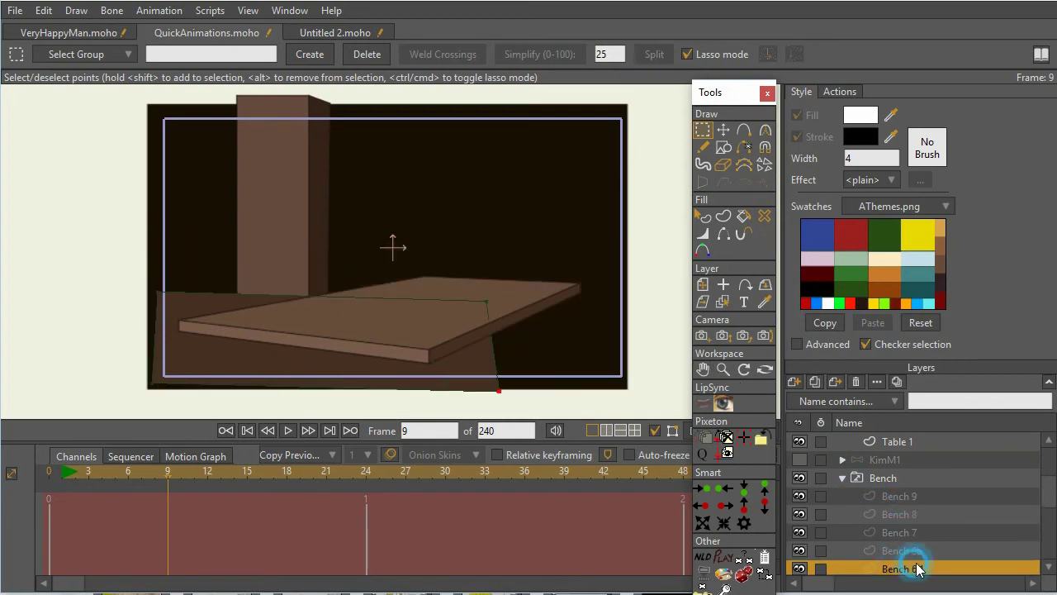
pyautogui.click(846, 480)
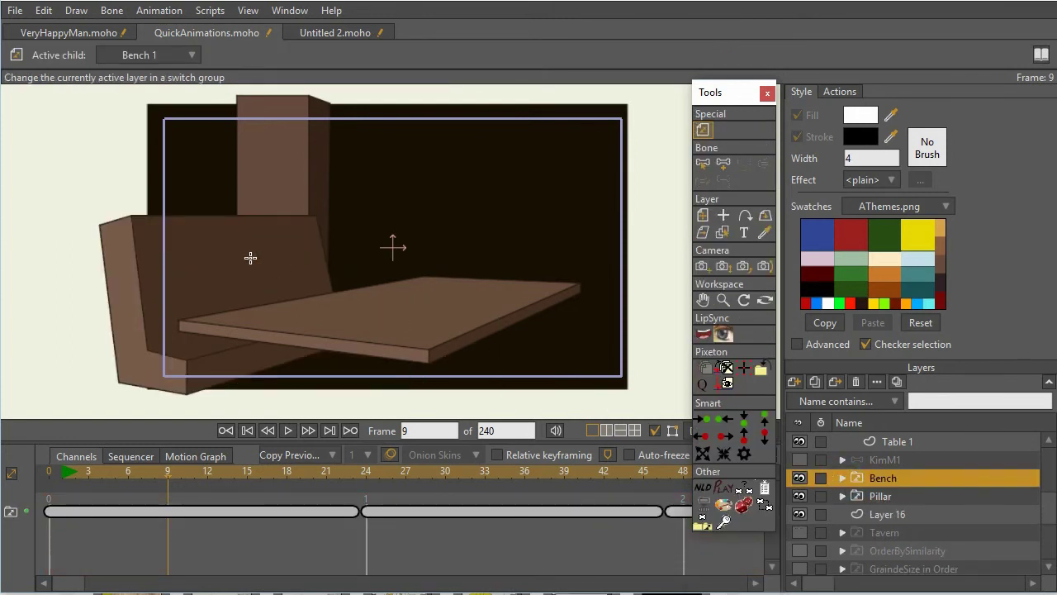
pyautogui.scroll(3, 853, 479)
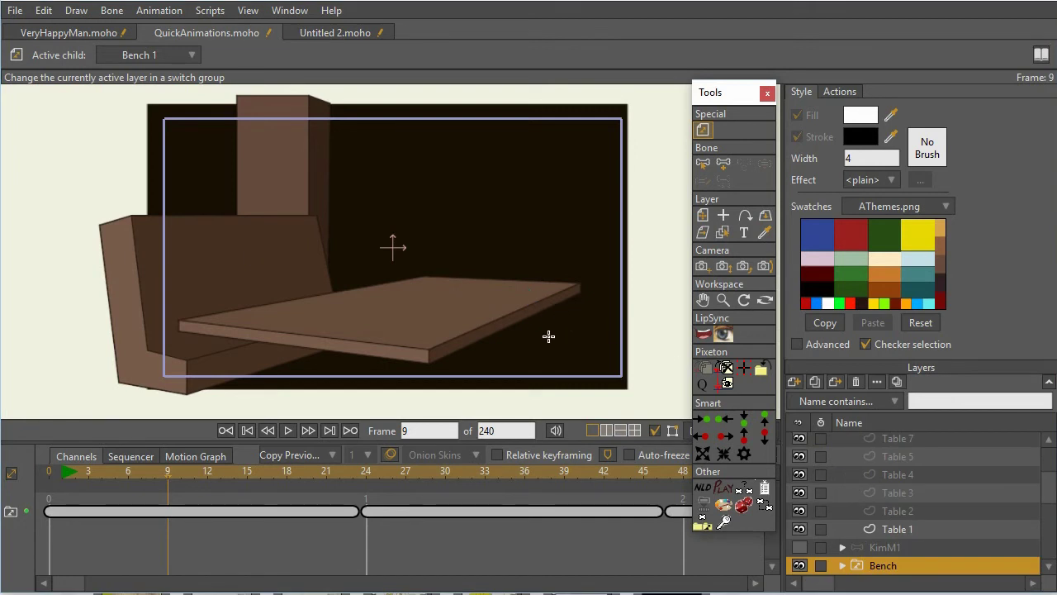
pyautogui.scroll(3, 1052, 487)
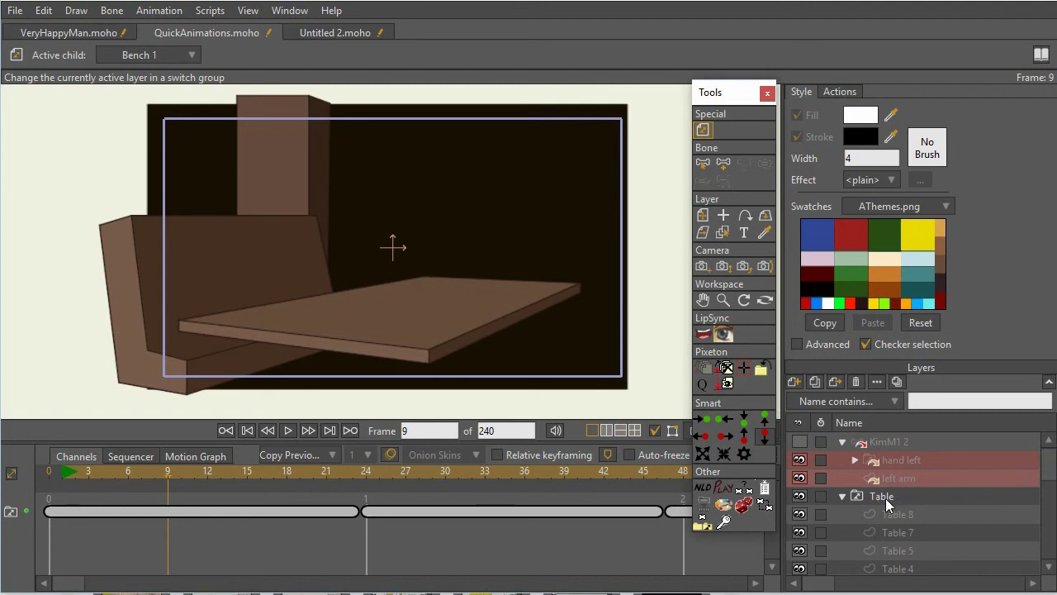
pyautogui.scroll(-3, 1052, 467)
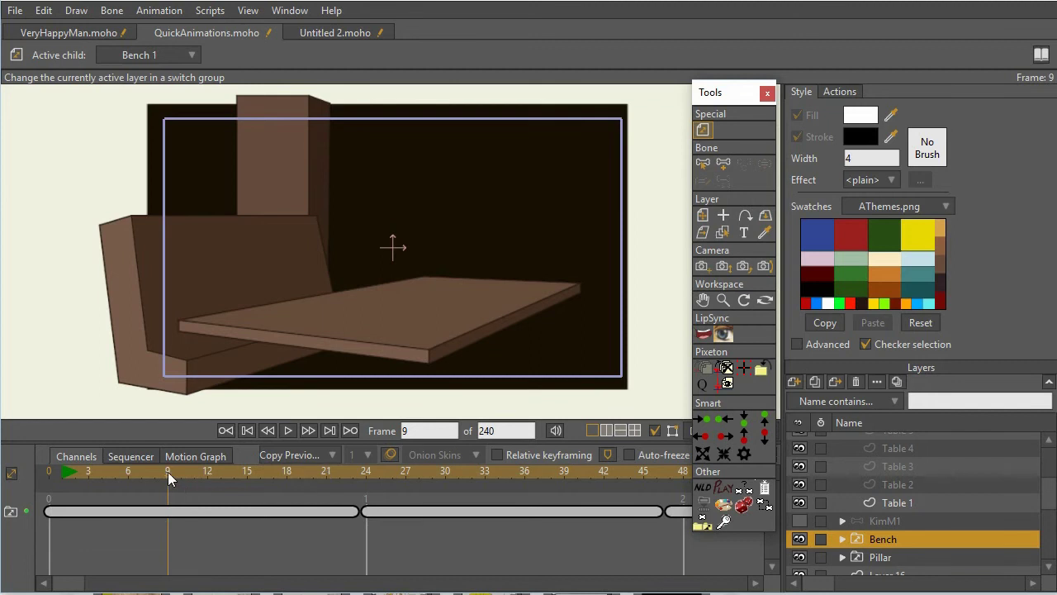
# Step: Run Layer Effects > Switch Scenes and switch the bench, table and pillar to Scene 2
pyautogui.click(208, 10)
pyautogui.moveTo(217, 41)
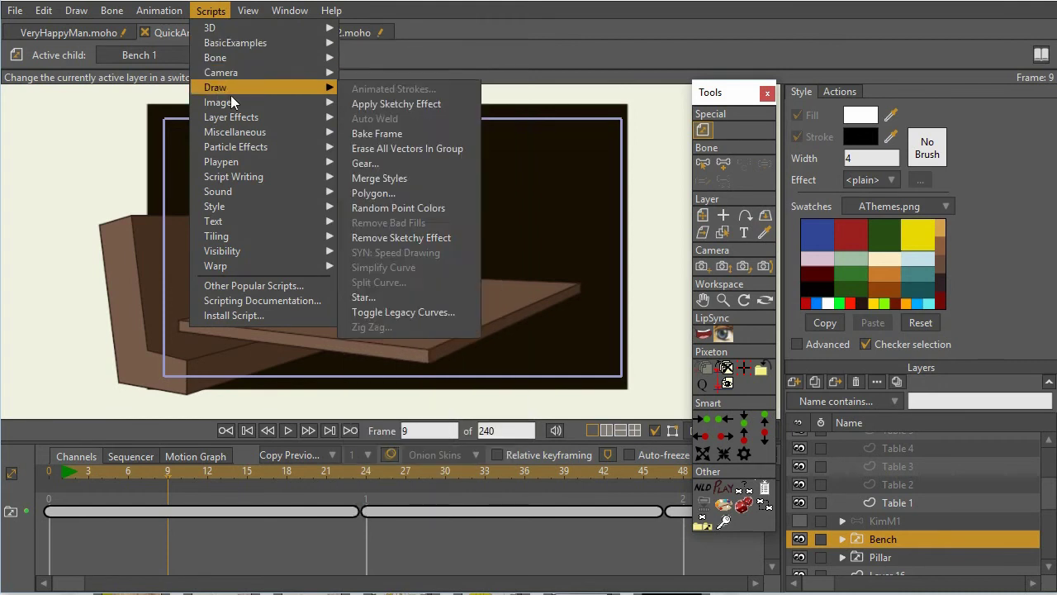
pyautogui.moveTo(221, 207)
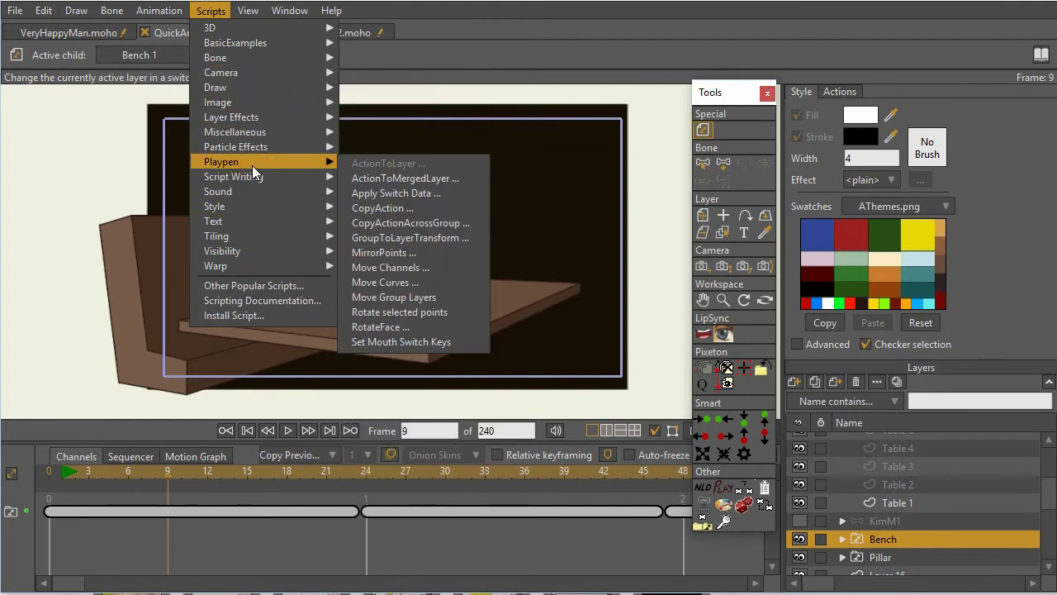
pyautogui.moveTo(253, 179)
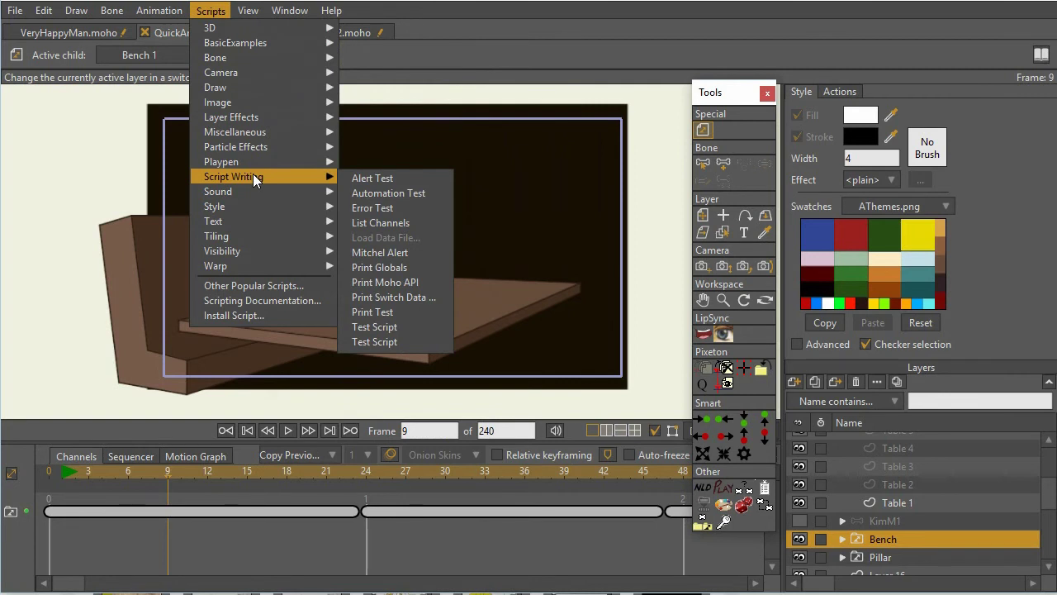
pyautogui.moveTo(234, 117)
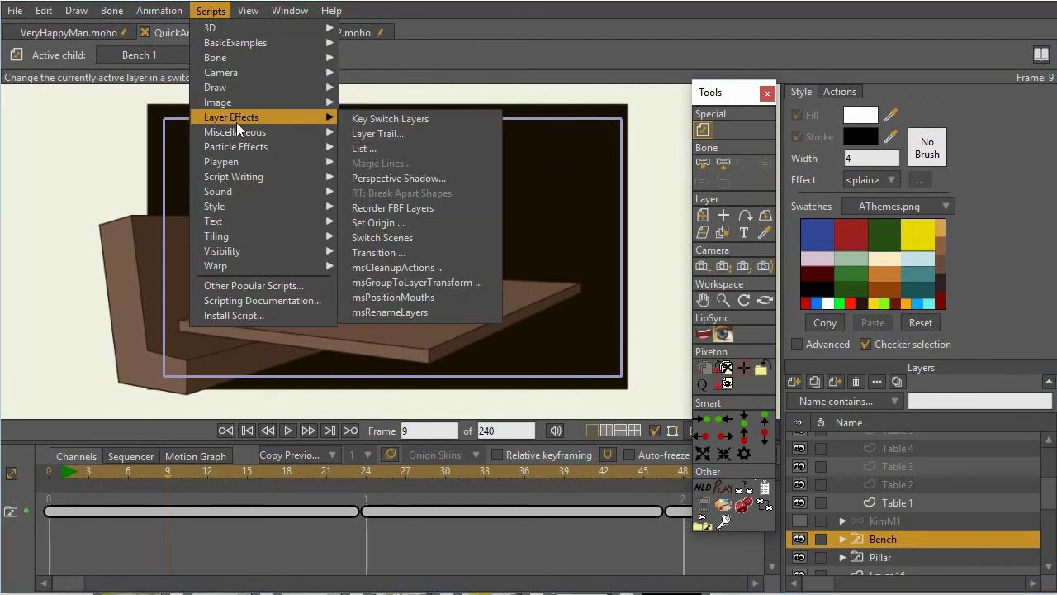
pyautogui.click(403, 240)
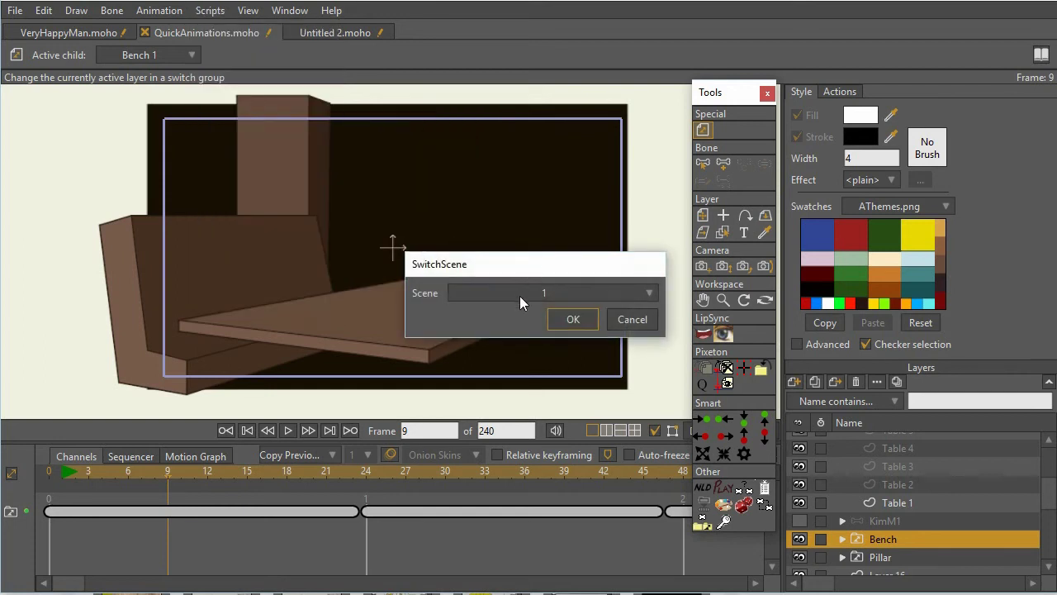
pyautogui.click(519, 294)
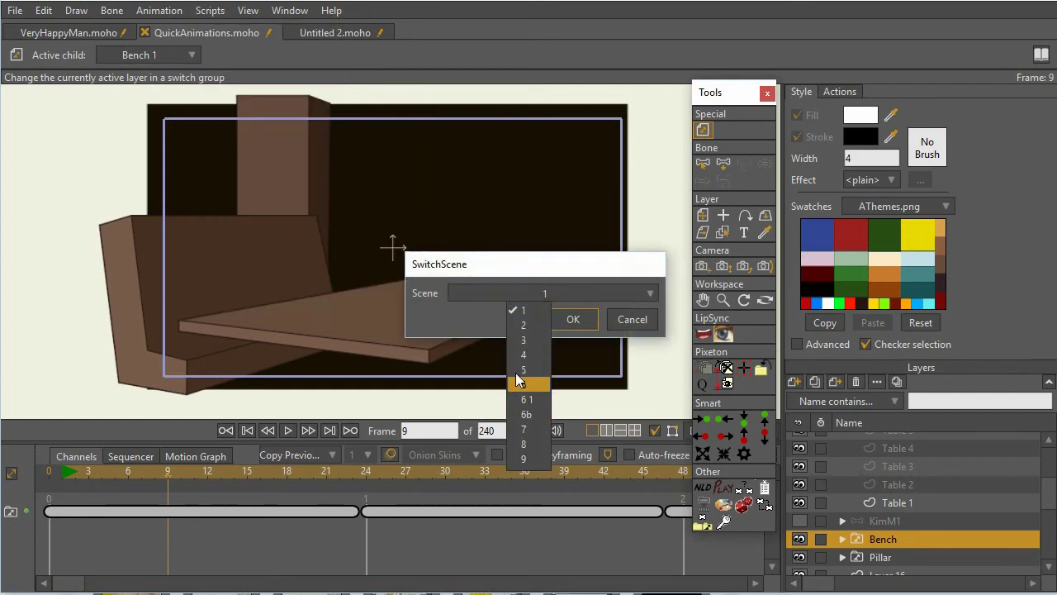
pyautogui.click(525, 327)
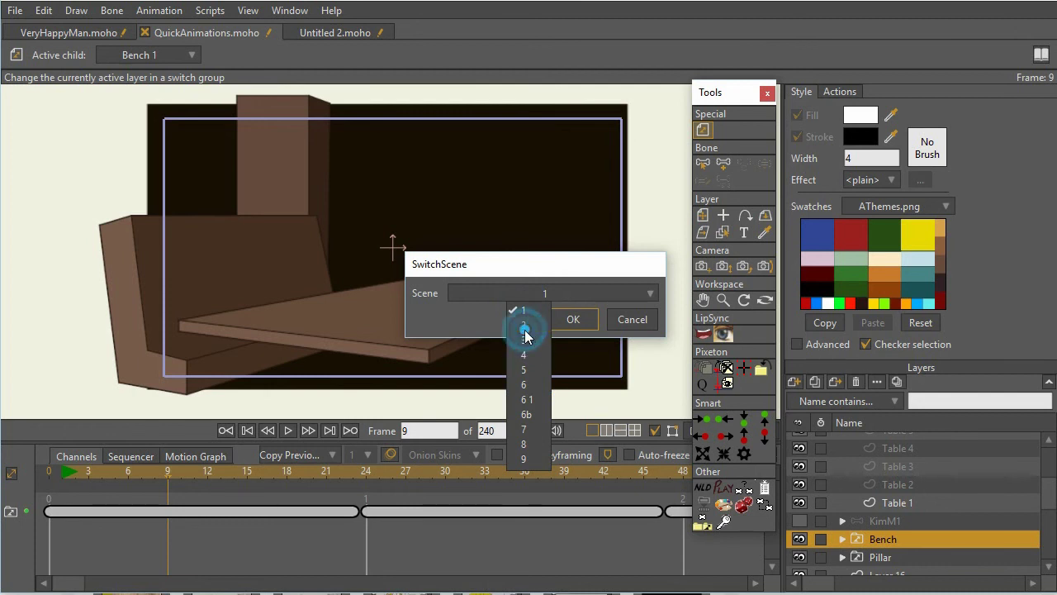
pyautogui.click(567, 319)
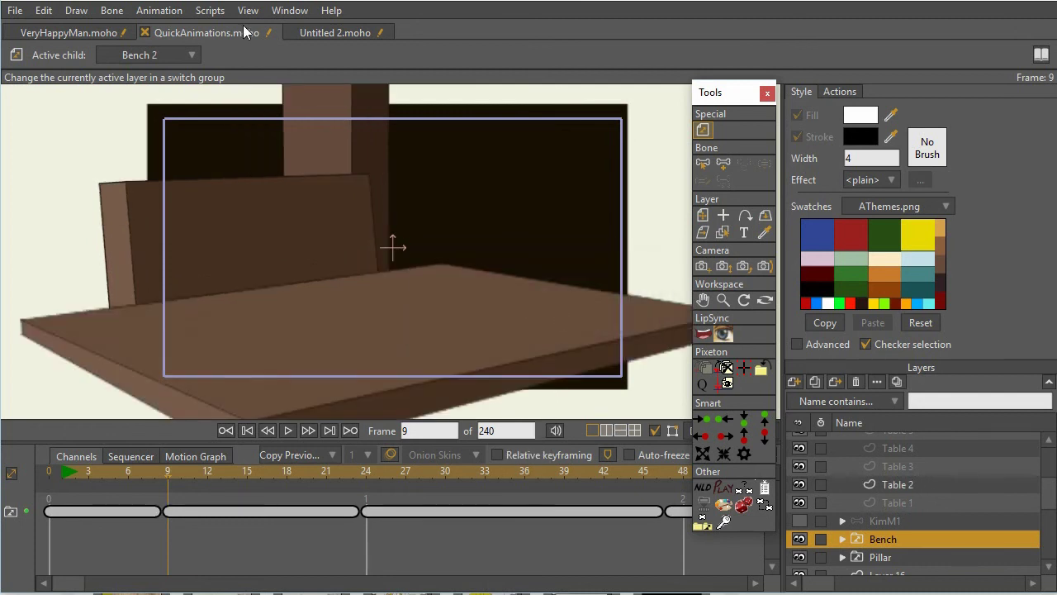
# Step: Run Switch Scenes again and switch the set to Scene 6 1
pyautogui.click(210, 11)
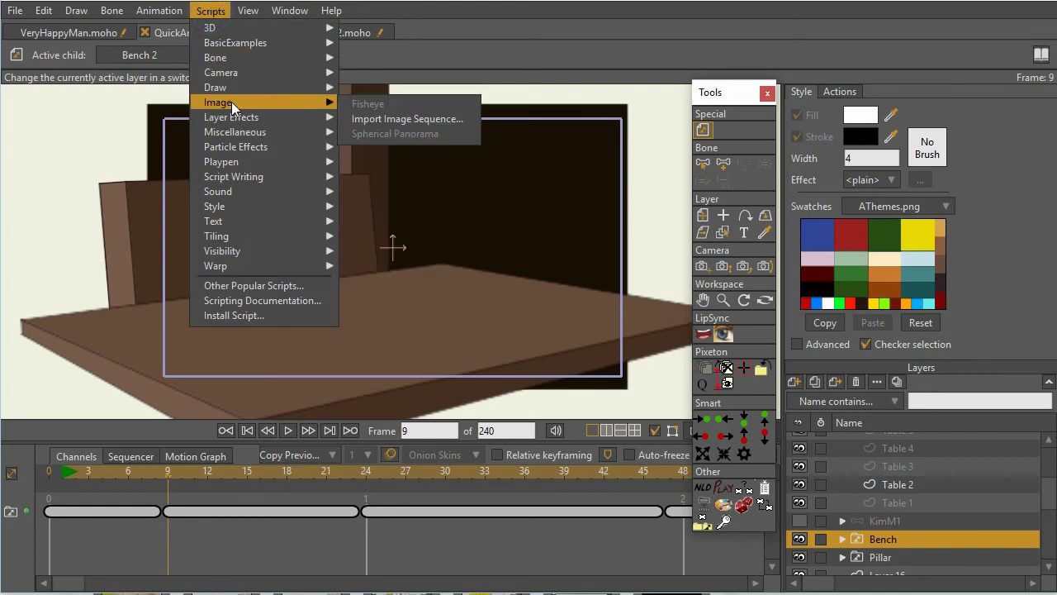
pyautogui.moveTo(229, 94)
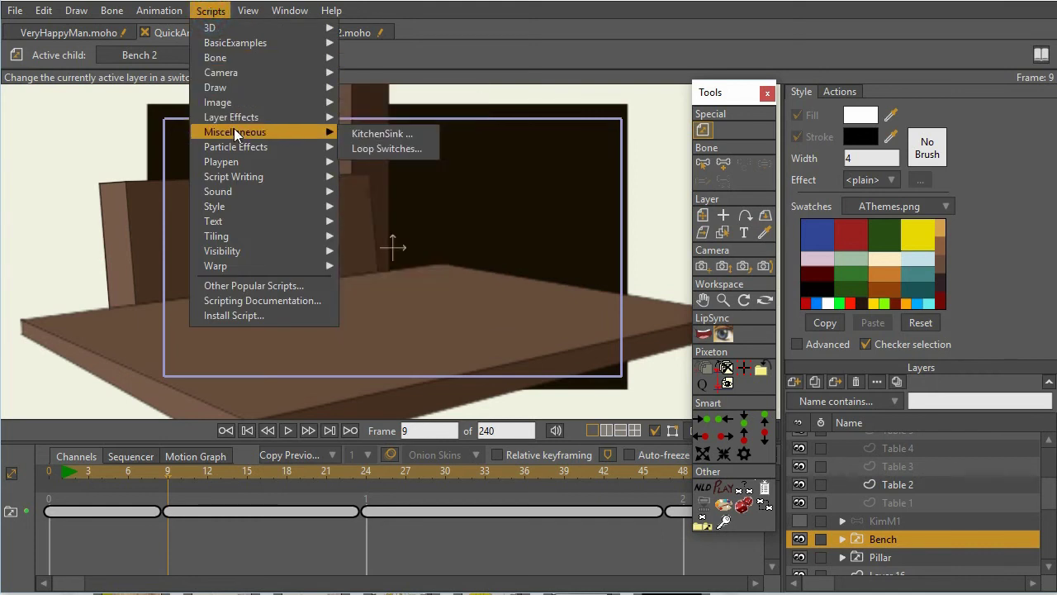
pyautogui.moveTo(247, 131)
pyautogui.moveTo(294, 116)
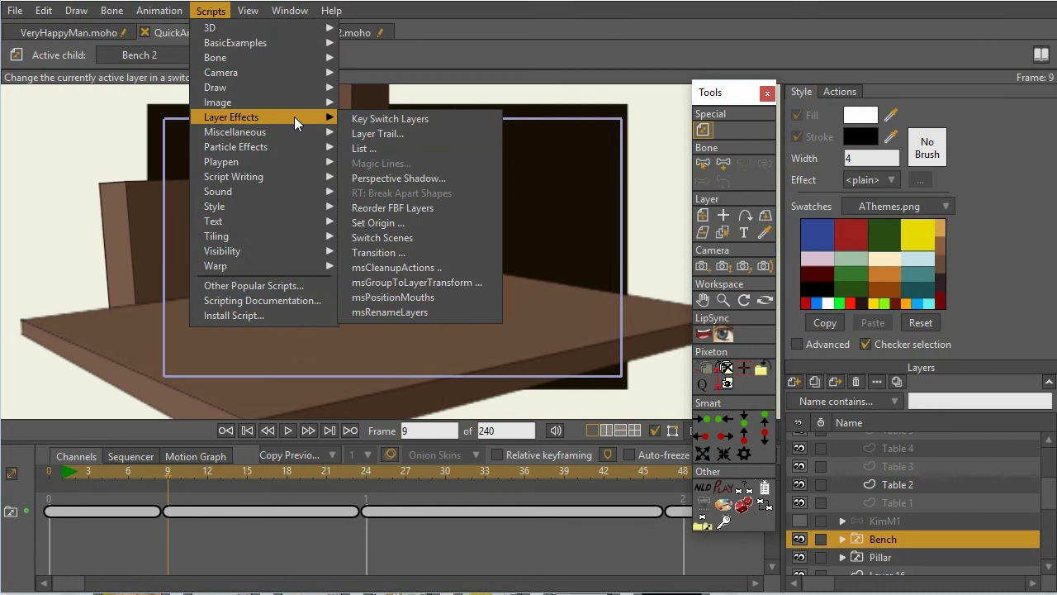
pyautogui.click(394, 238)
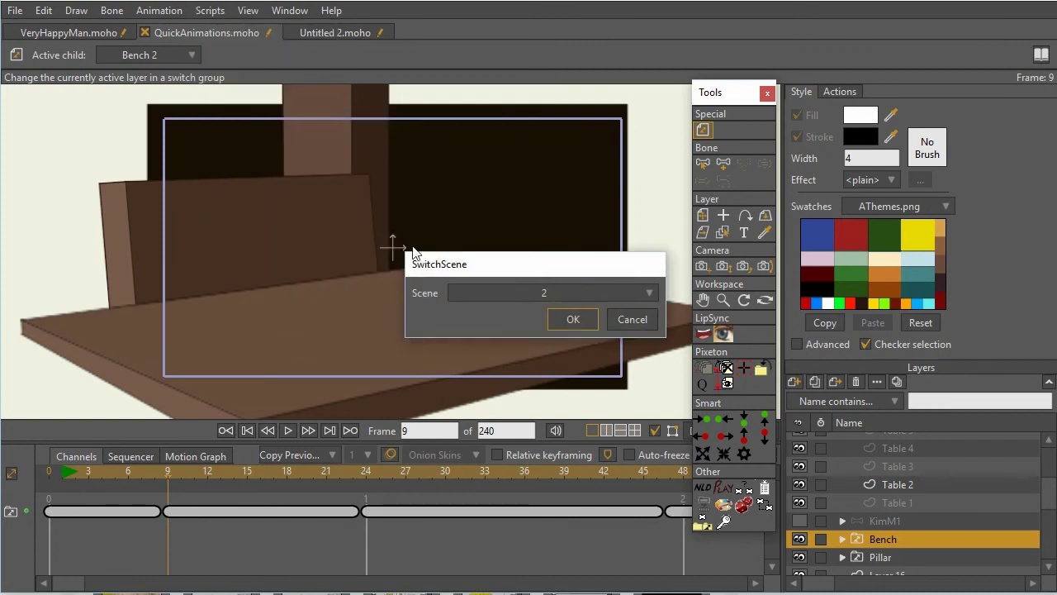
pyautogui.click(520, 294)
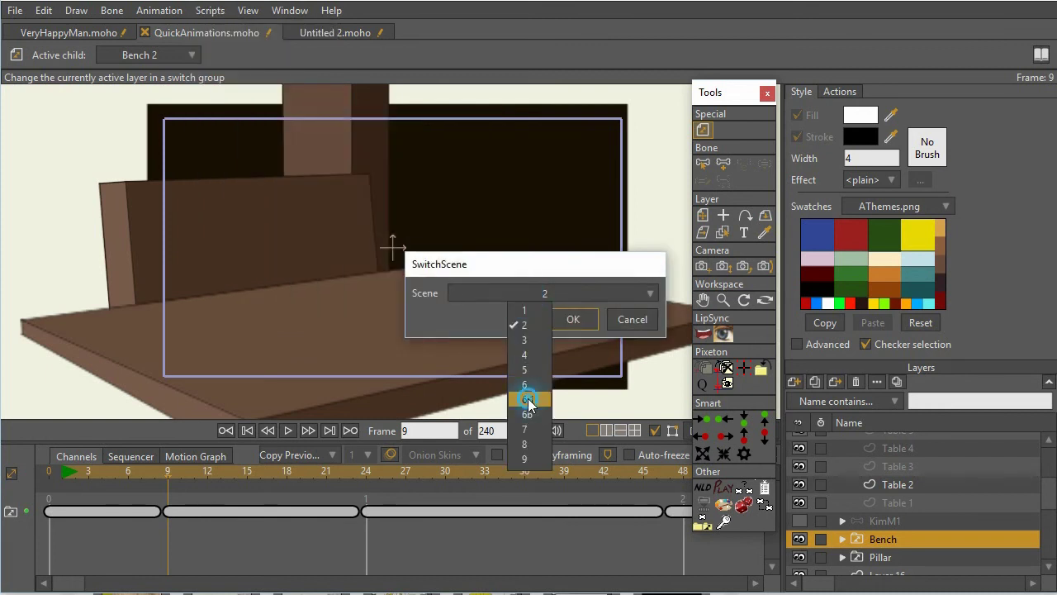
pyautogui.click(528, 403)
pyautogui.click(579, 322)
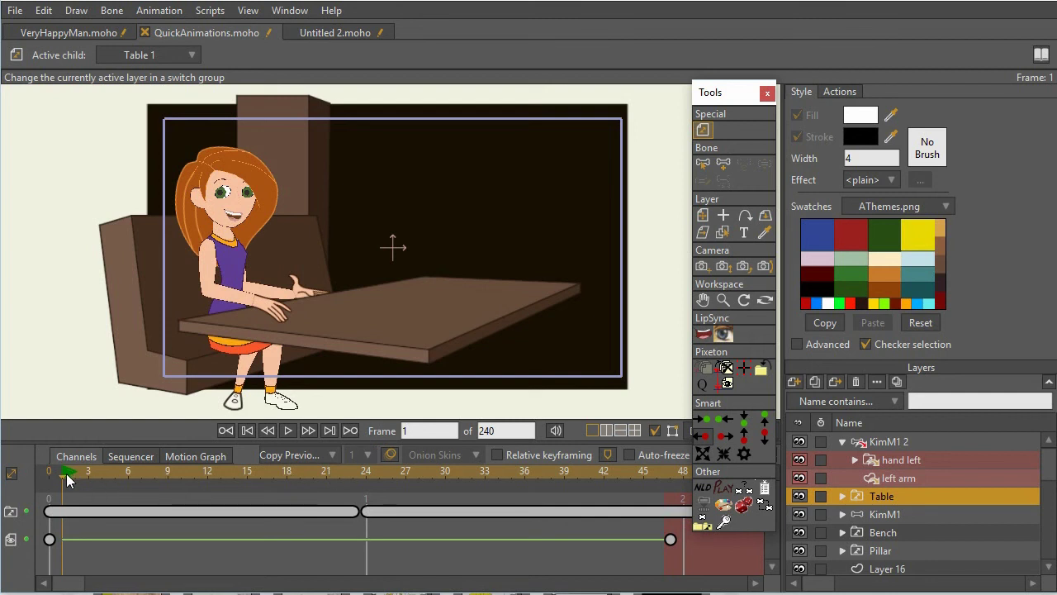
# Step: Scrub the animation from frame 1 to frame 36, checking the seated pose
pyautogui.moveTo(69, 475); pyautogui.dragTo(364, 490)
pyautogui.moveTo(365, 491)
pyautogui.mouseDown()
pyautogui.moveTo(318, 489)
pyautogui.moveTo(366, 490)
pyautogui.mouseUp()
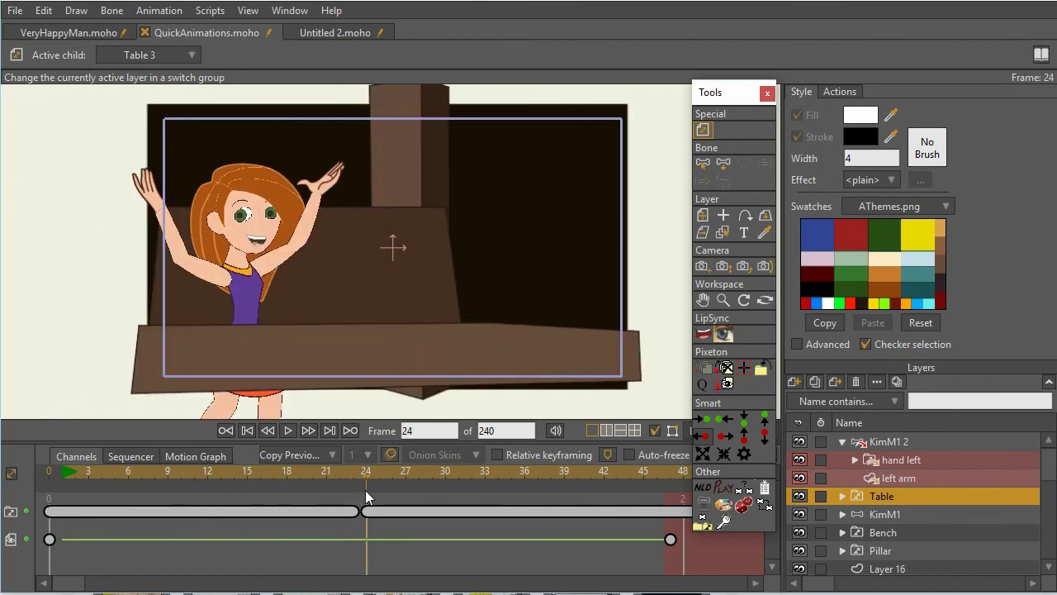
pyautogui.moveTo(364, 475)
pyautogui.mouseDown()
pyautogui.moveTo(337, 475)
pyautogui.moveTo(367, 476)
pyautogui.mouseUp()
pyautogui.moveTo(512, 541)
pyautogui.mouseDown()
pyautogui.moveTo(413, 543)
pyautogui.moveTo(224, 517)
pyautogui.mouseUp()
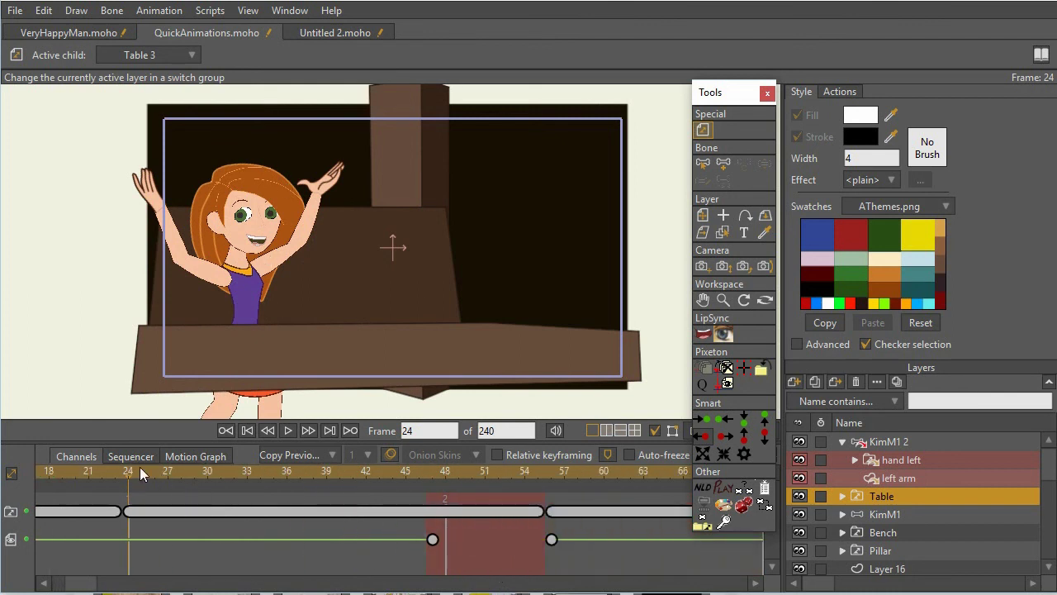
pyautogui.moveTo(141, 471); pyautogui.dragTo(439, 519)
# Step: Delete the Table switch key at frame 47, then undo to restore it
pyautogui.click(428, 541)
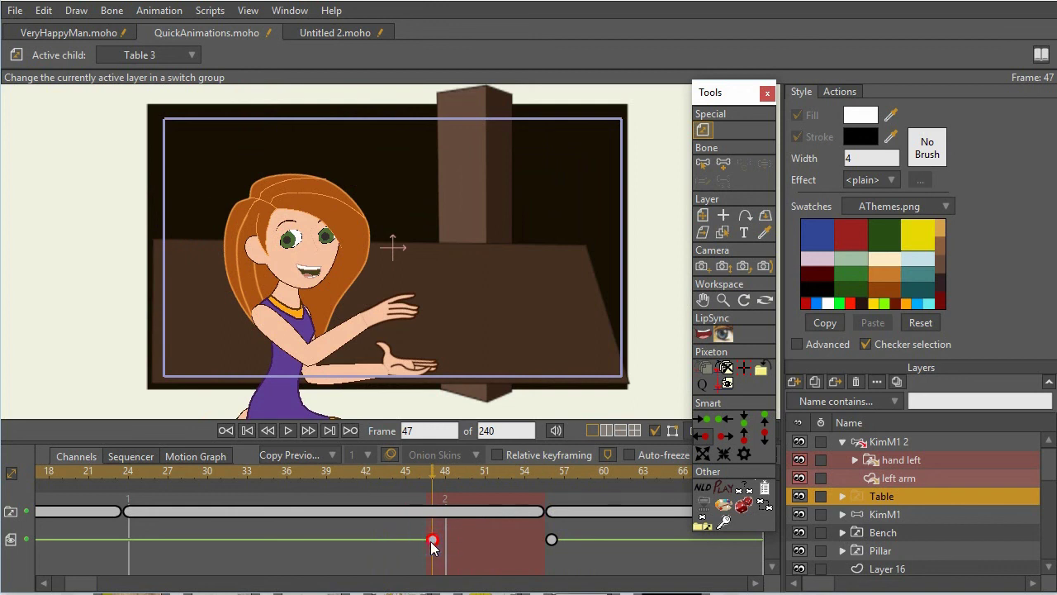
pyautogui.press('Delete')
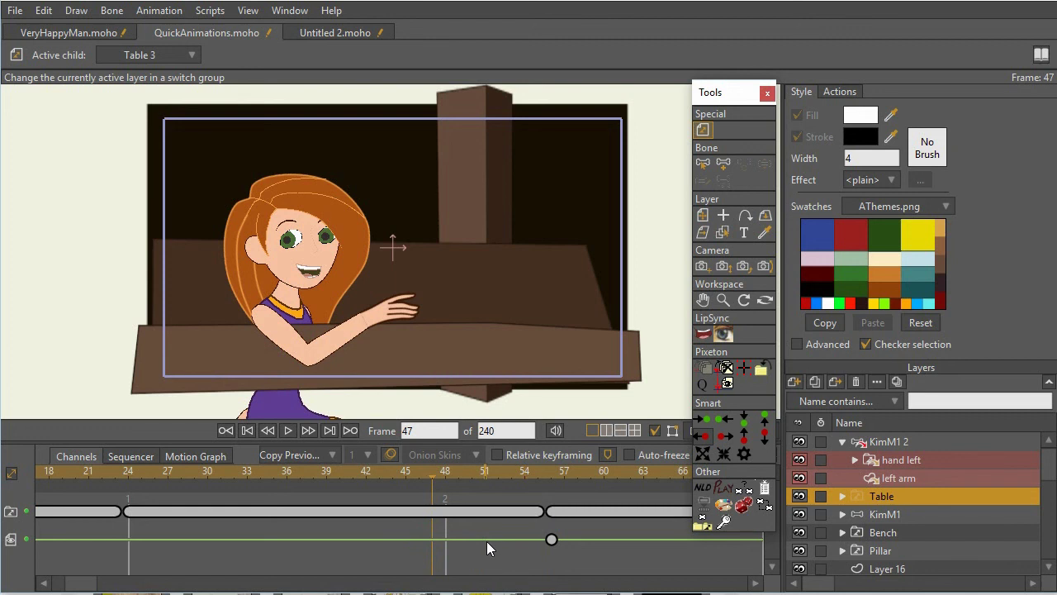
pyautogui.hotkey('ctrl', 'z')
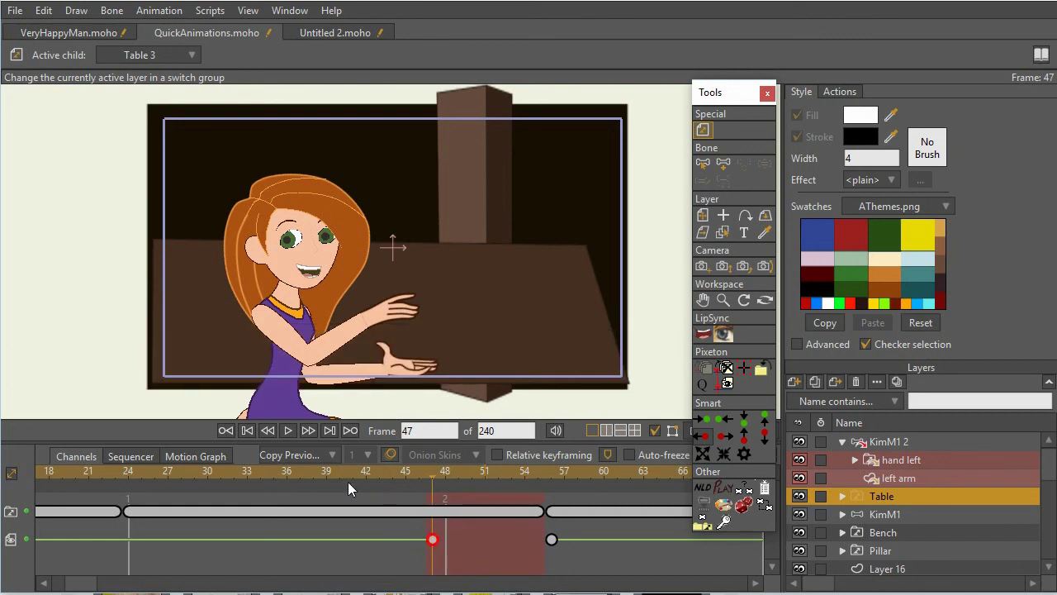